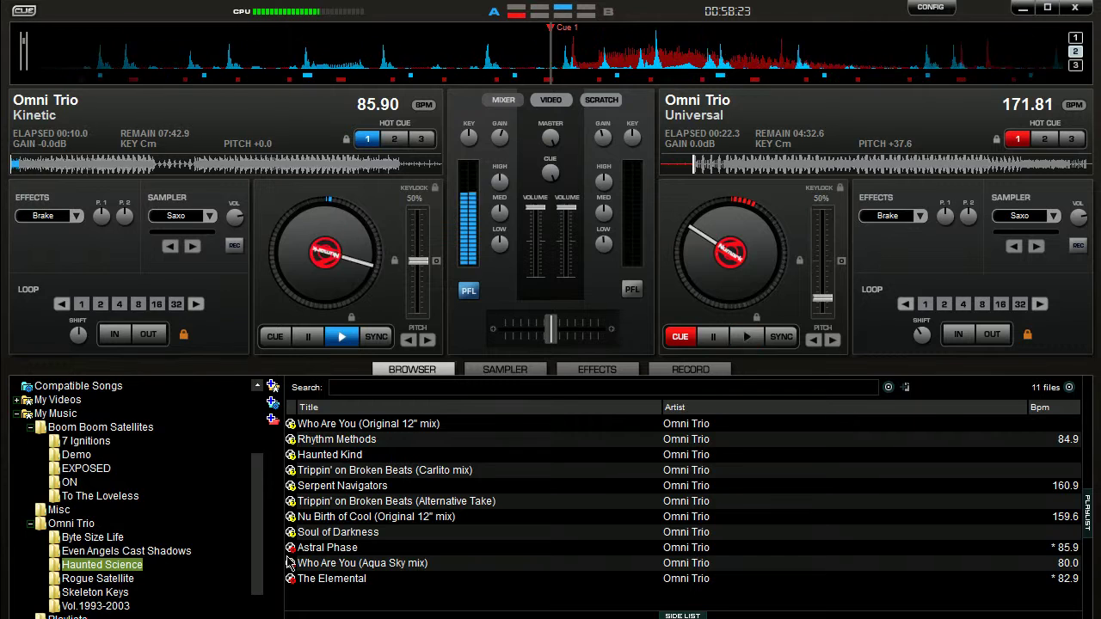
# Load "Trippin' on Broken Beats (Alternative Take)" onto deck 2 and sync its tempo to deck 1
pyautogui.click(392, 507)
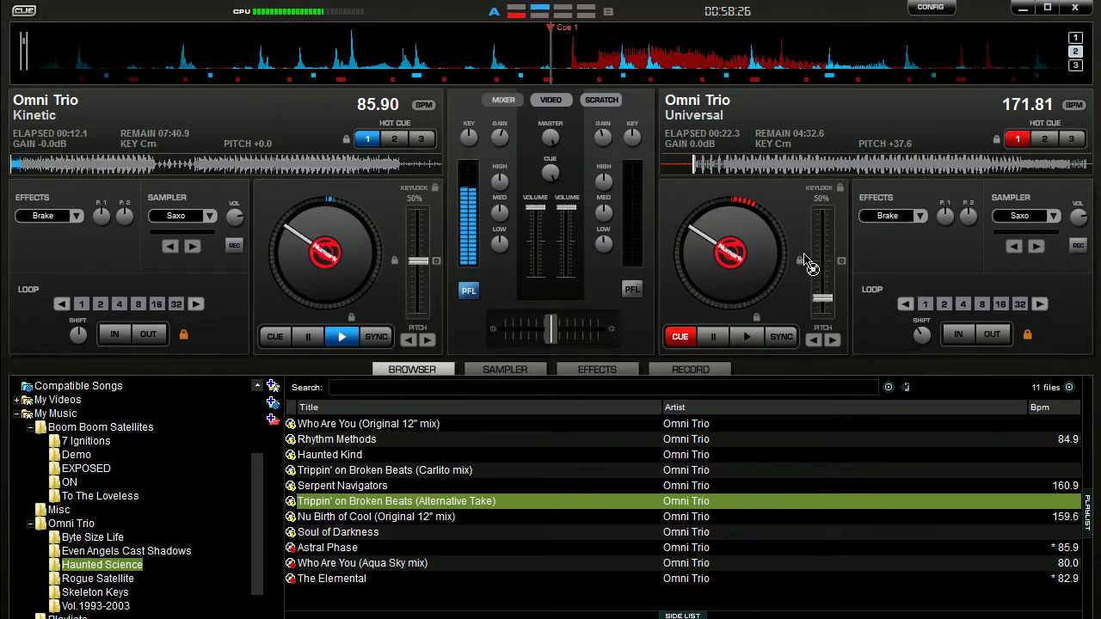
pyautogui.moveTo(809, 266); pyautogui.dragTo(808, 266)
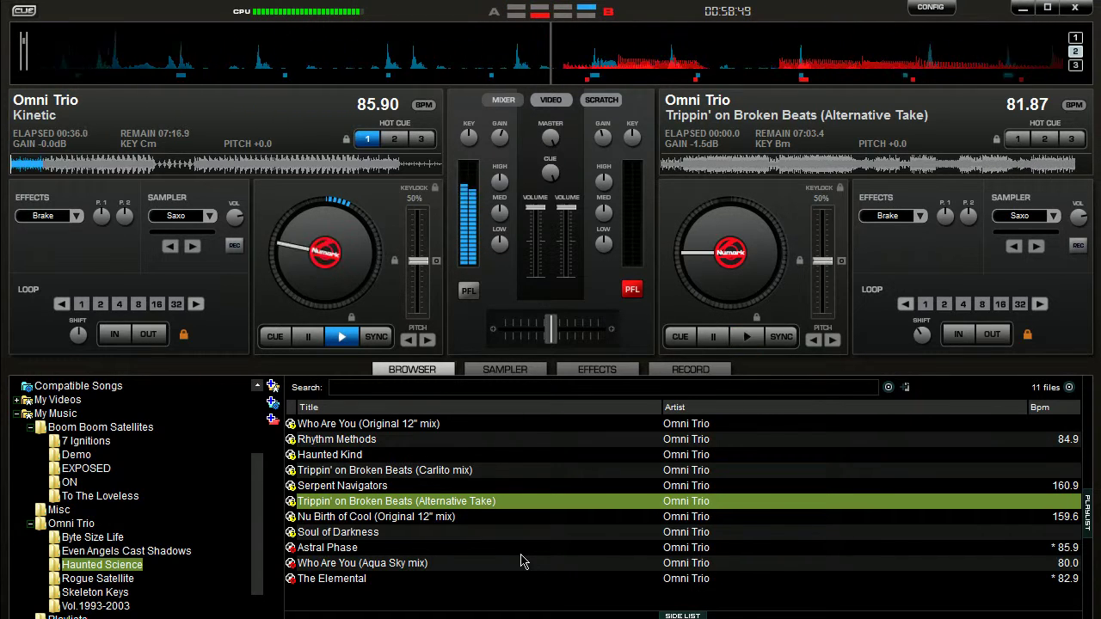
pyautogui.click(783, 337)
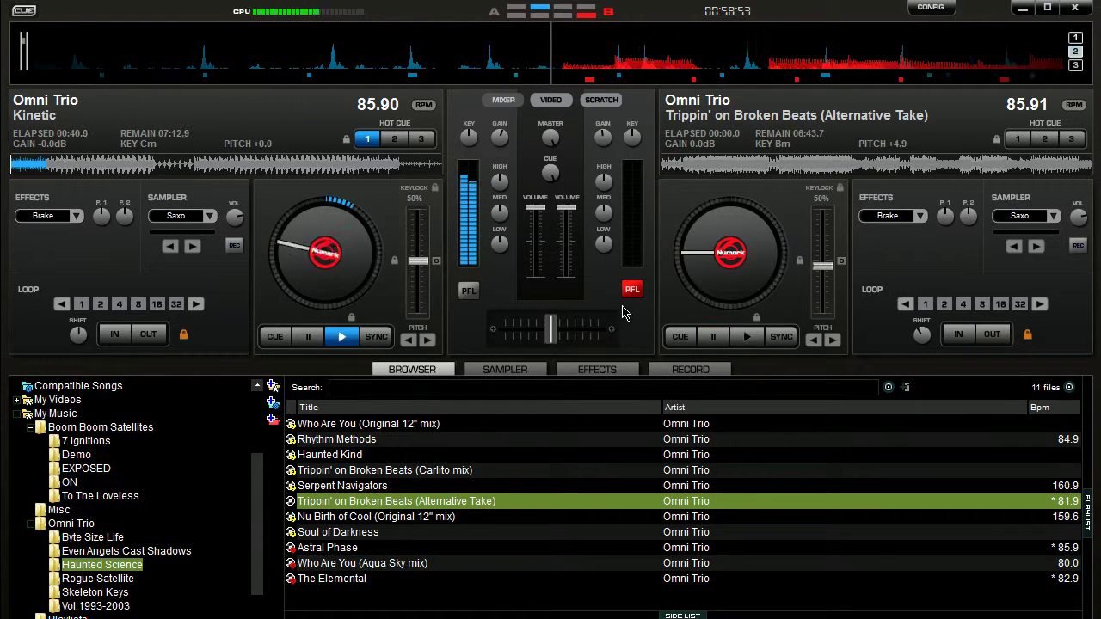
# Start deck 2 from the beginning of its track and raise its gain to 0.5 dB
pyautogui.moveTo(733, 284); pyautogui.dragTo(730, 287)
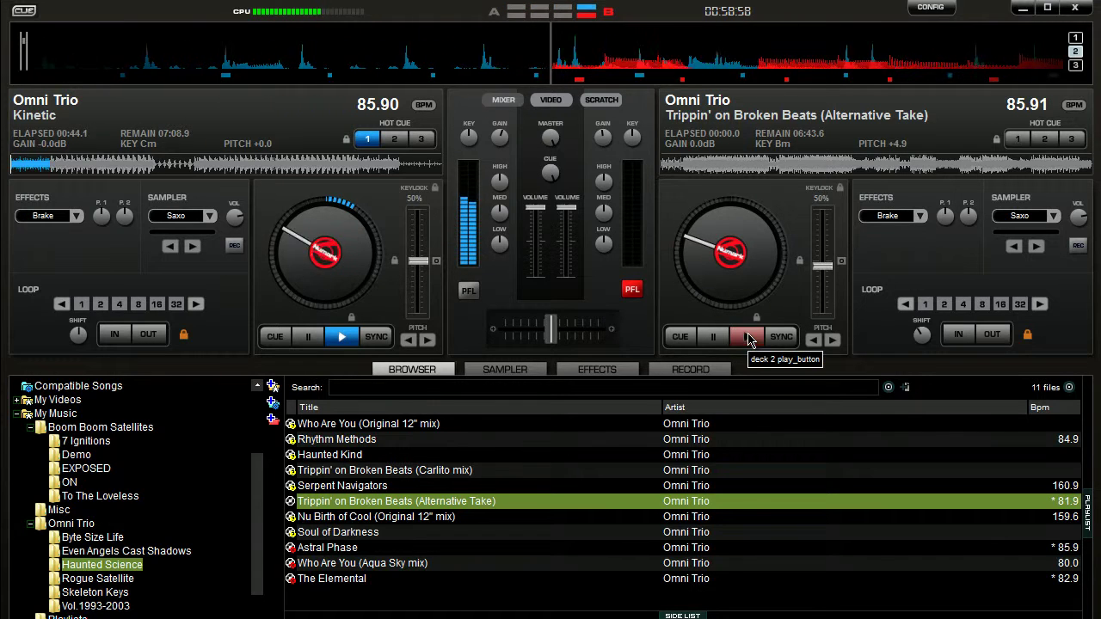
pyautogui.click(748, 338)
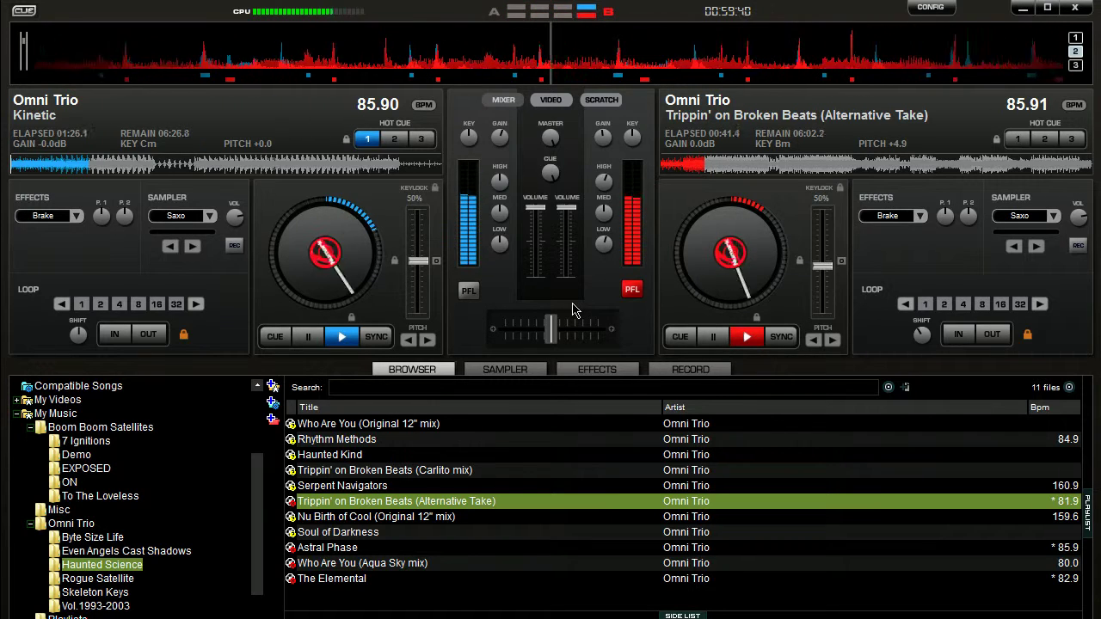
pyautogui.scroll(1, 602, 152)
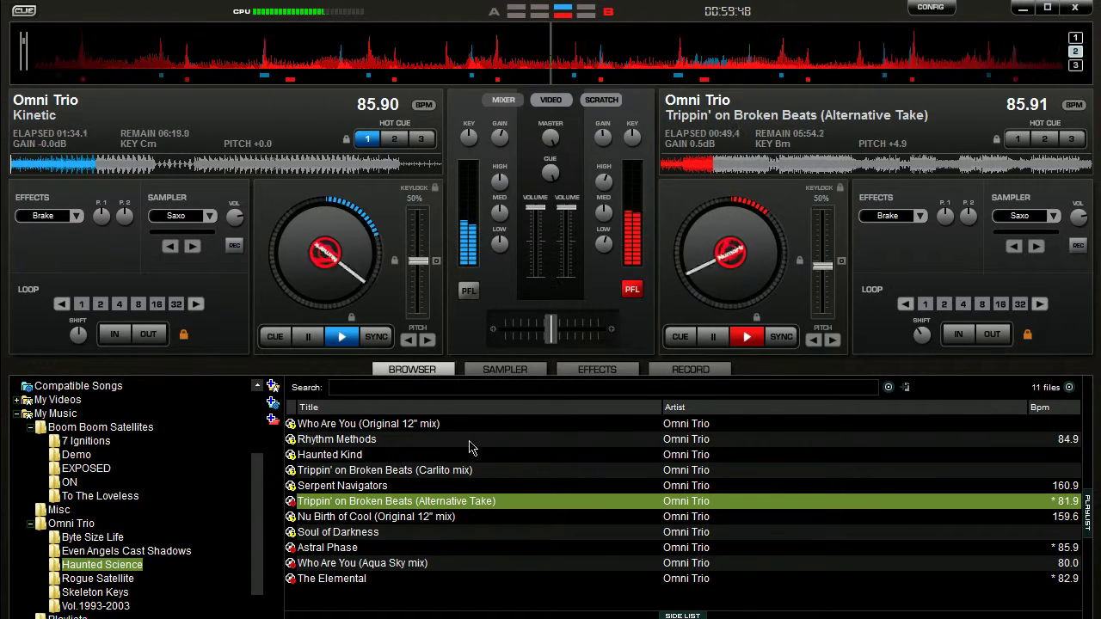
# Show the tracks in the Vol.1993-2003 folder and set a one-beat loop on the track playing on deck 2
pyautogui.click(396, 440)
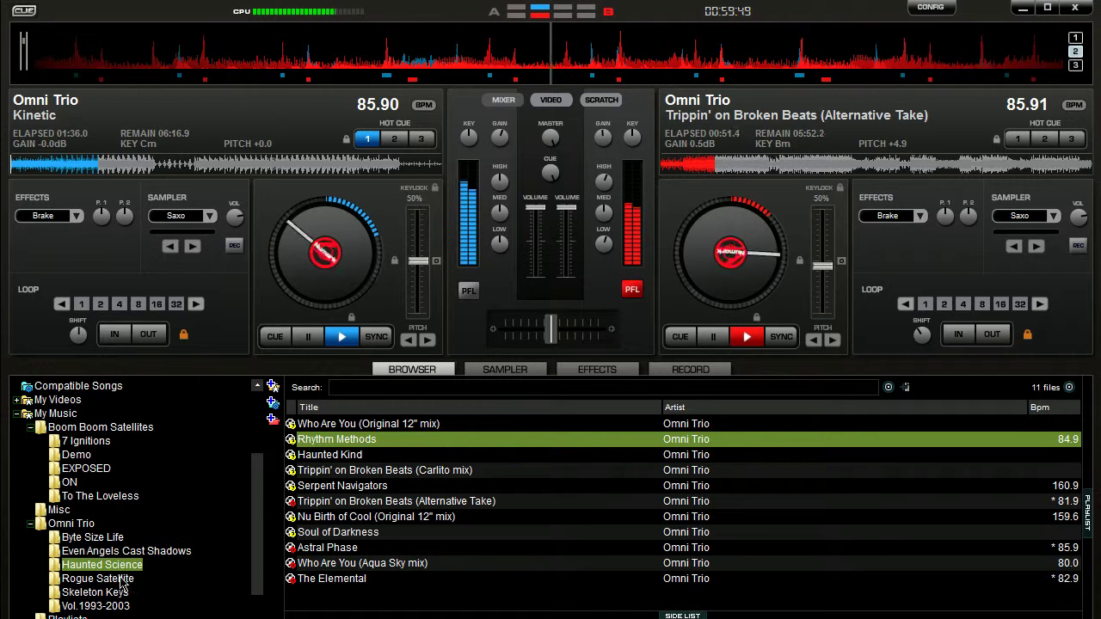
pyautogui.click(98, 608)
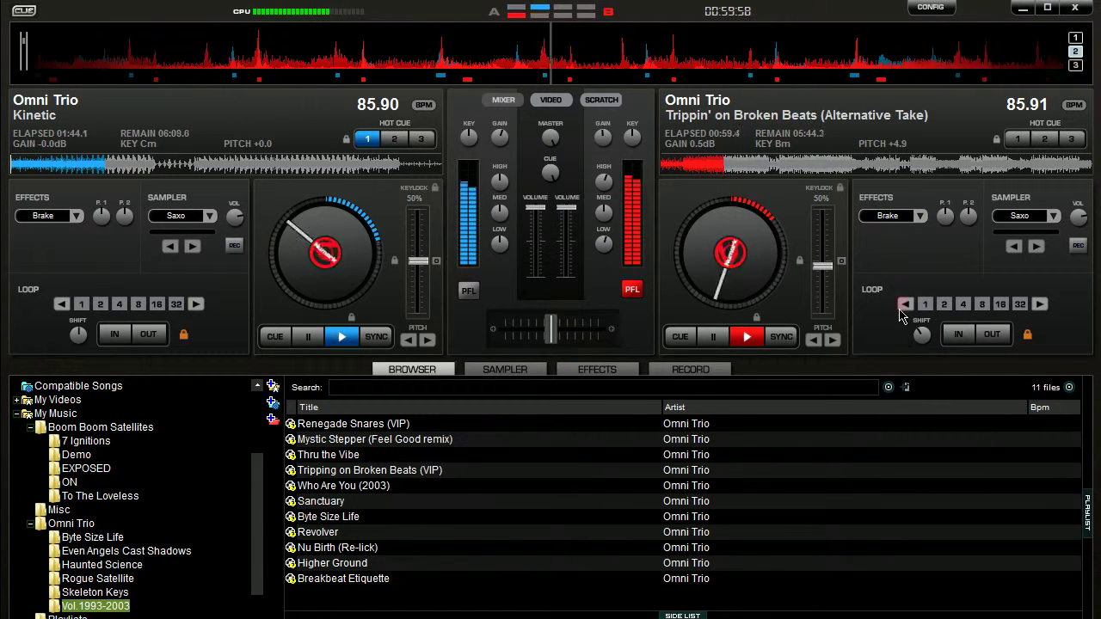
pyautogui.click(925, 304)
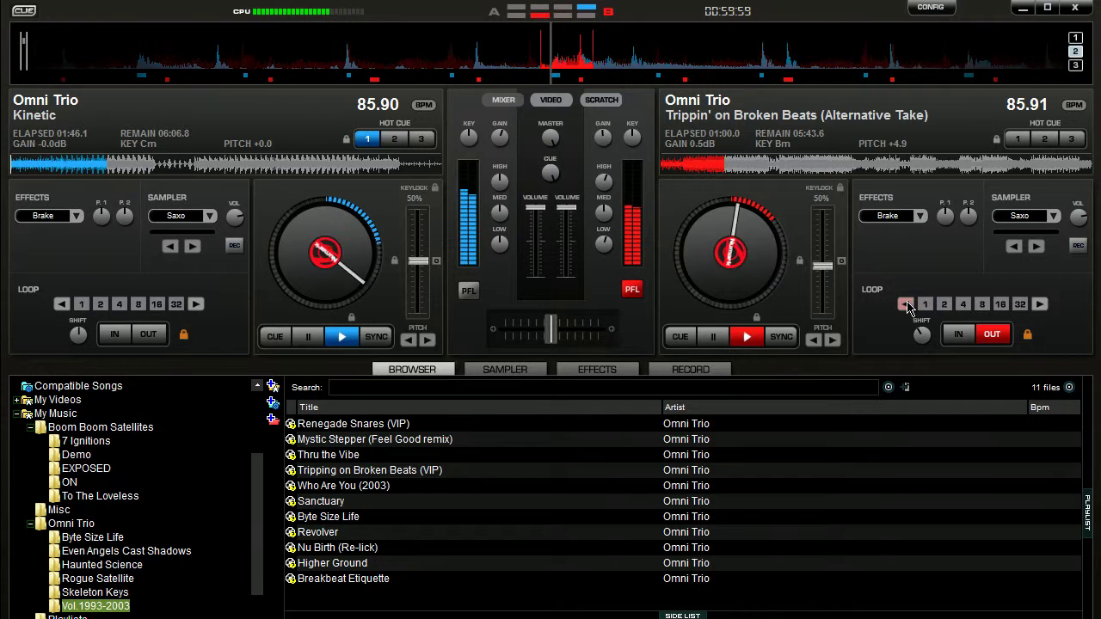
pyautogui.click(712, 338)
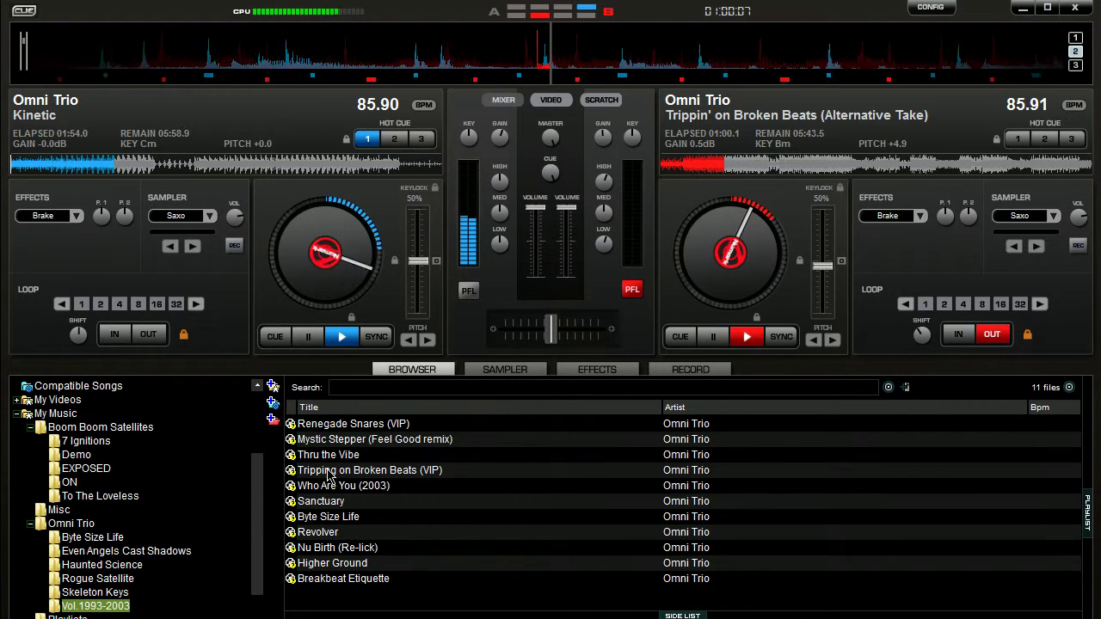
# Load "Higher Ground" onto deck 2 and sync its tempo to deck 1
pyautogui.moveTo(332, 564); pyautogui.dragTo(804, 275)
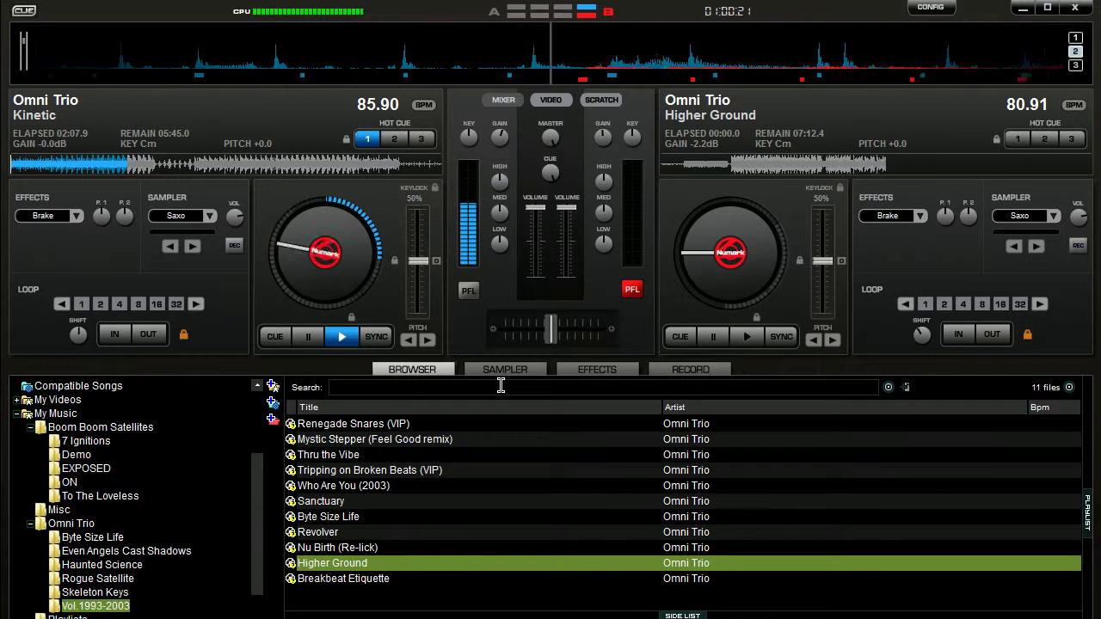
pyautogui.click(692, 370)
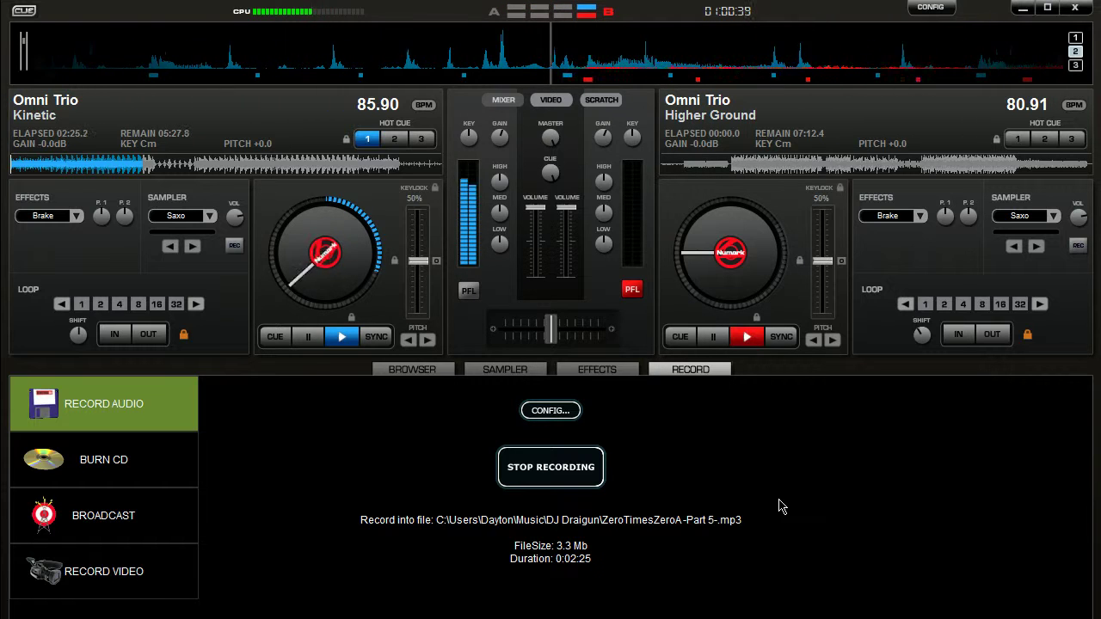
pyautogui.click(782, 336)
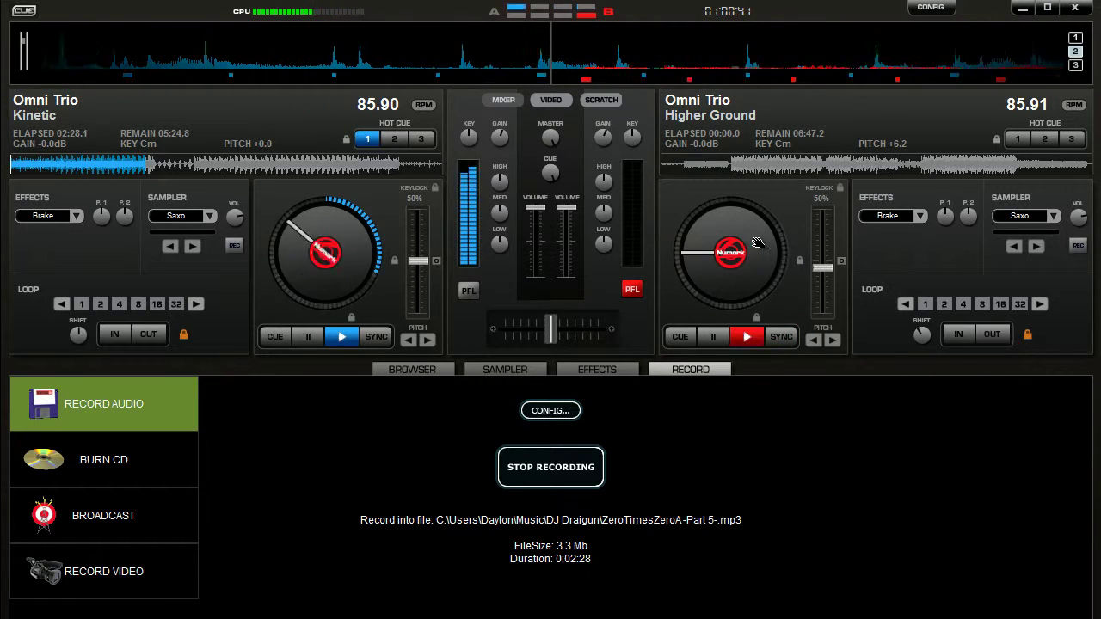
# Position deck 2 at the track's first beat, set cue 1 there, and start playback
pyautogui.moveTo(764, 251); pyautogui.dragTo(756, 268)
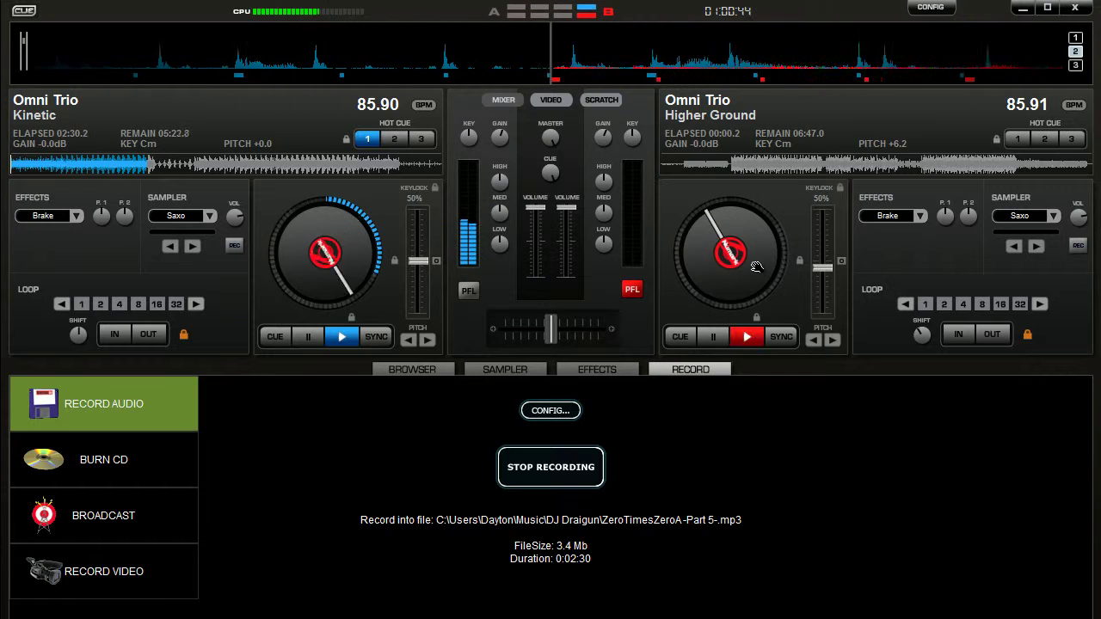
pyautogui.click(684, 335)
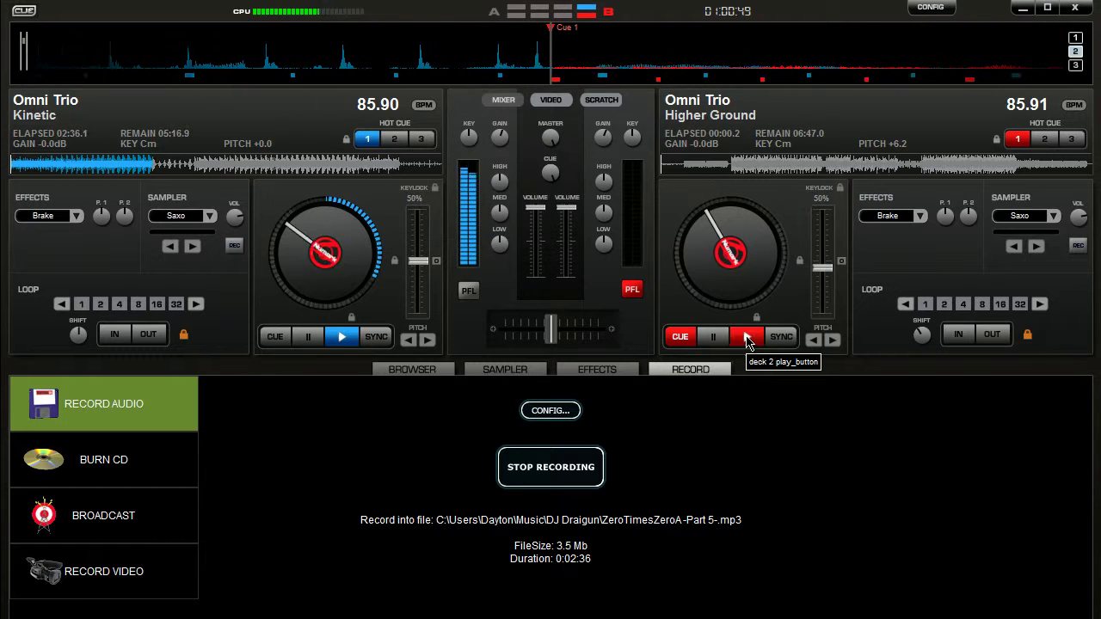
pyautogui.click(747, 338)
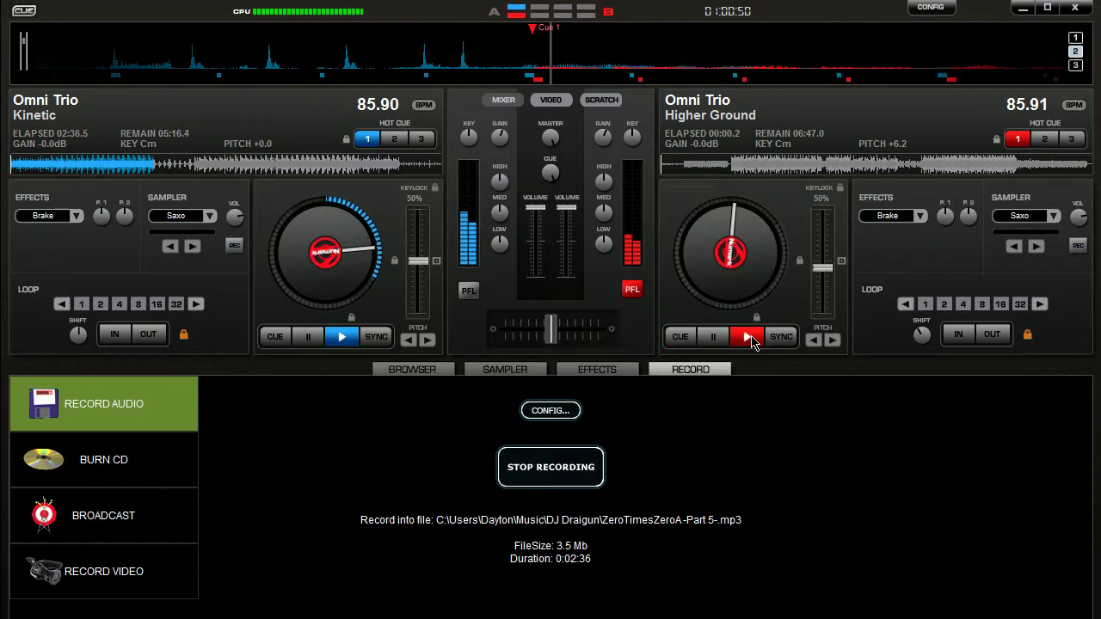
# Fine-tune deck 2's tempo to 85.89 BPM
pyautogui.click(832, 344)
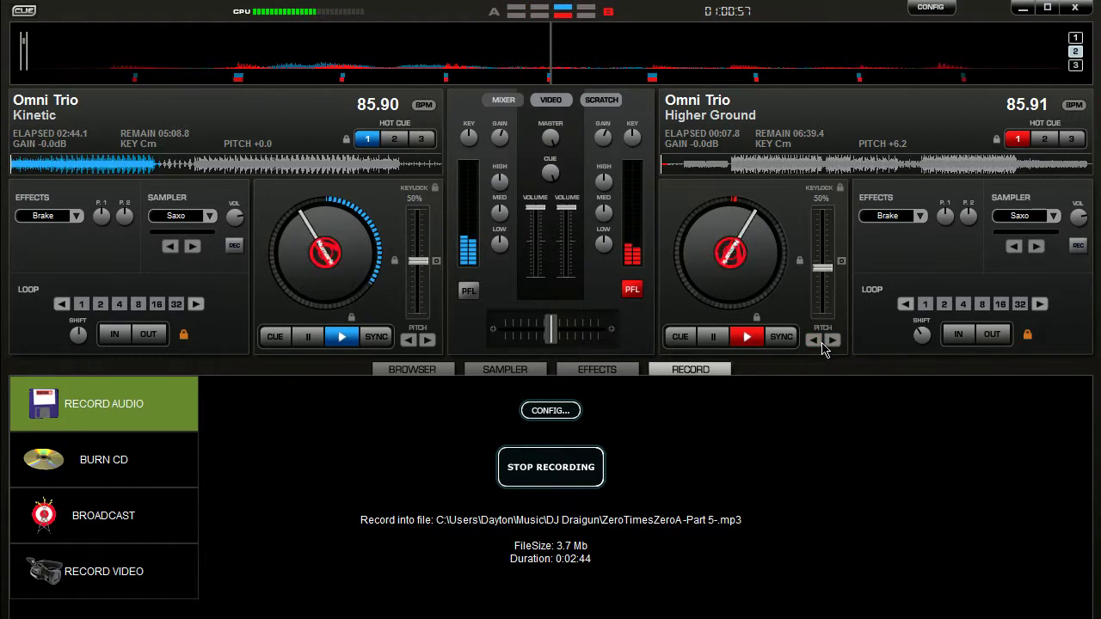
pyautogui.click(812, 340)
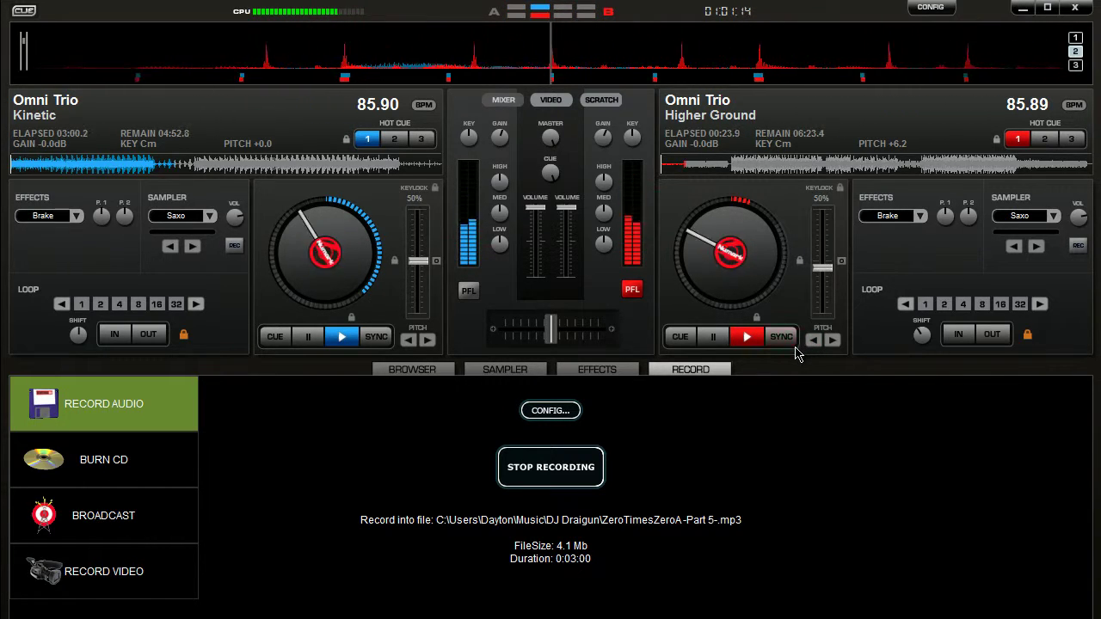
# Switch headphone monitoring to deck 1 and reset deck 2's pitch to +0.0
pyautogui.click(468, 291)
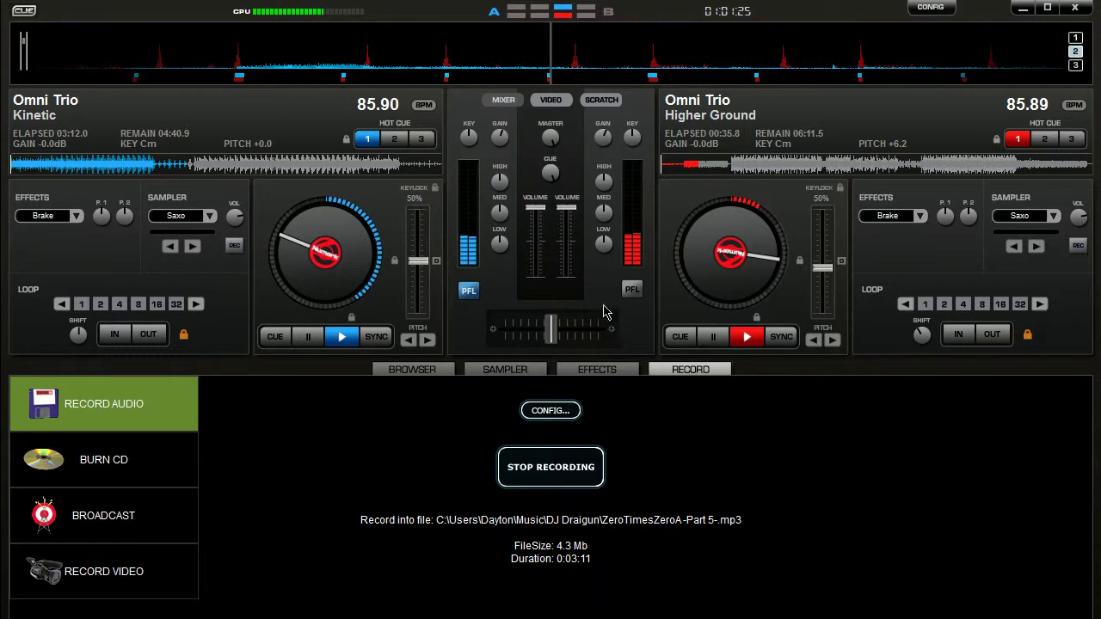
pyautogui.click(840, 261)
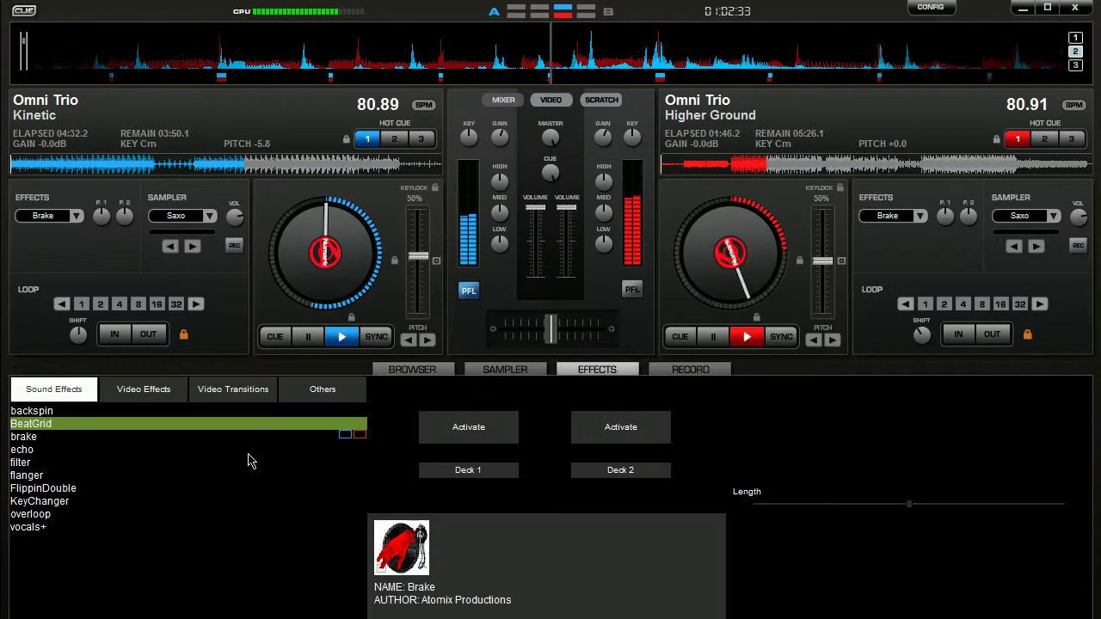
# Sweep the filter effect across deck 2's sound and switch it off again
pyautogui.click(121, 463)
pyautogui.click(637, 443)
pyautogui.moveTo(803, 480)
pyautogui.mouseDown()
pyautogui.moveTo(972, 504)
pyautogui.moveTo(879, 505)
pyautogui.moveTo(910, 516)
pyautogui.moveTo(876, 506)
pyautogui.moveTo(936, 505)
pyautogui.mouseUp()
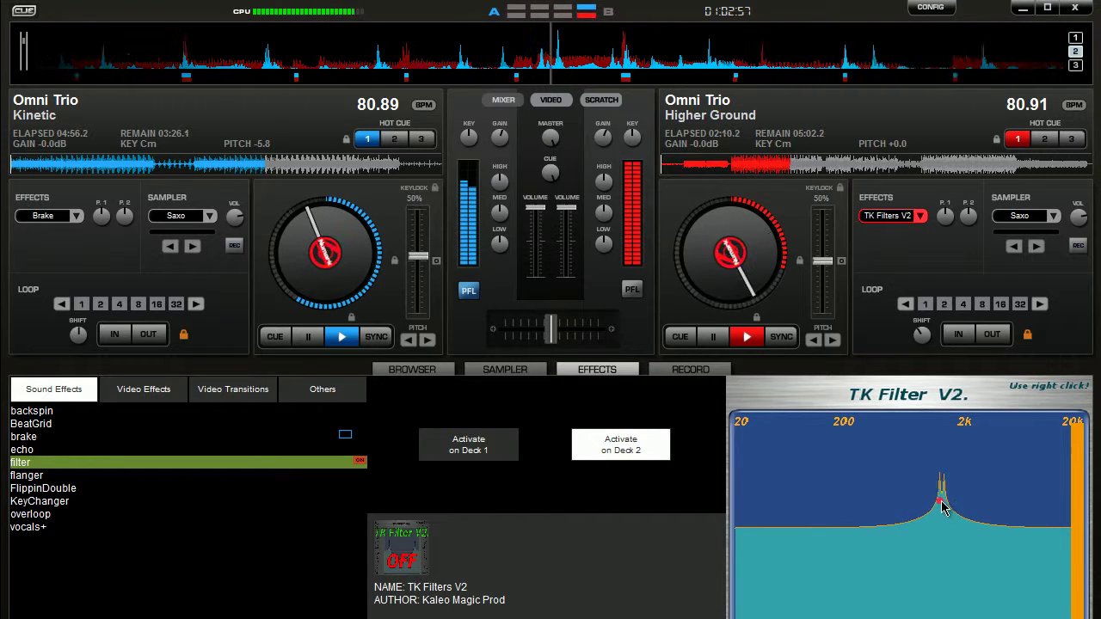
pyautogui.click(620, 444)
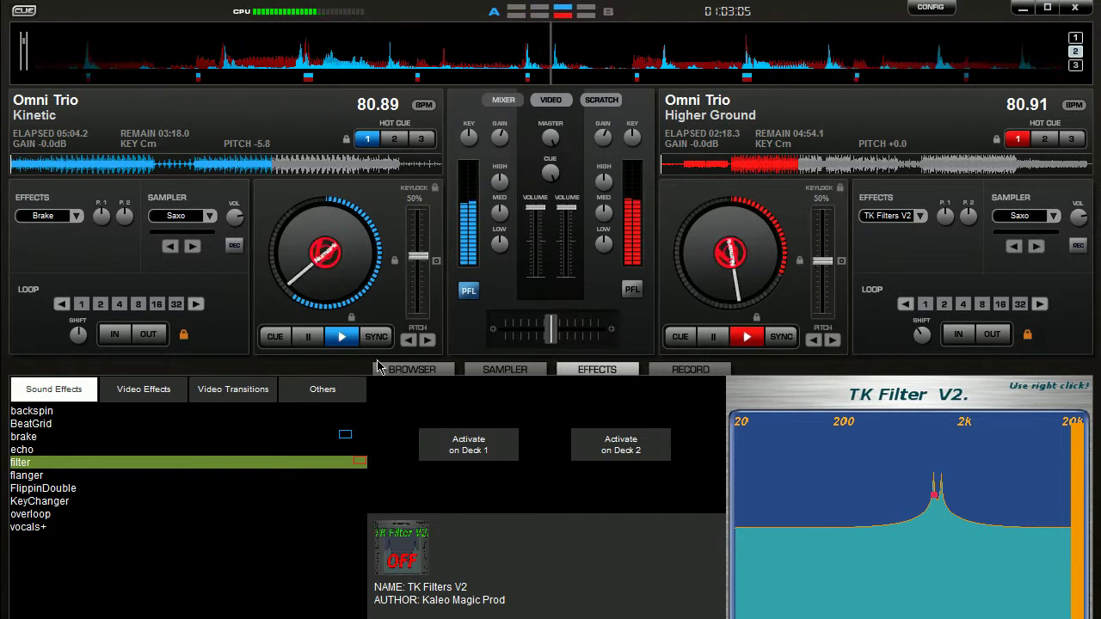
# Stop deck 1 with the brake effect
pyautogui.click(30, 221)
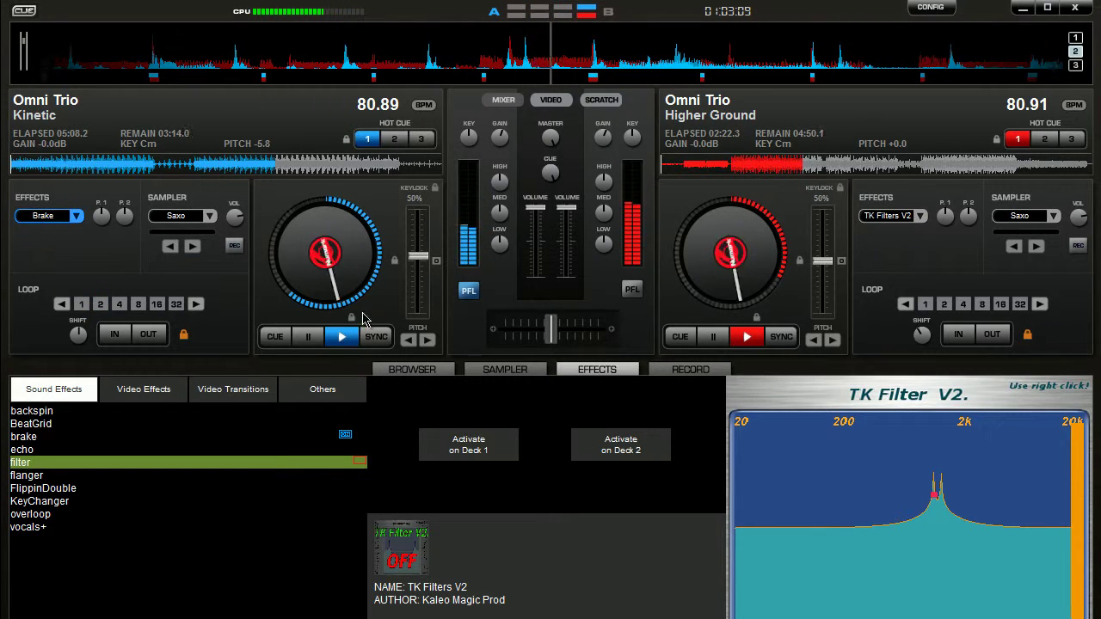
pyautogui.click(365, 423)
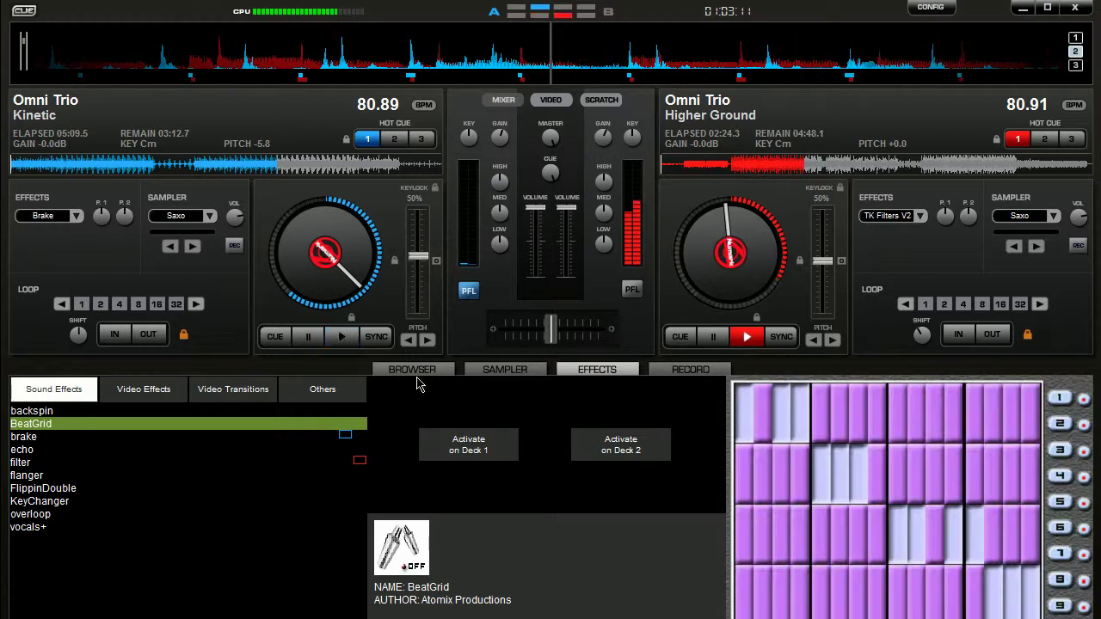
# Look through the Omni Trio album folders and load "A Little Rain Must Fall" from Even Angels Cast Shadows onto deck 1
pyautogui.click(414, 370)
pyautogui.click(102, 578)
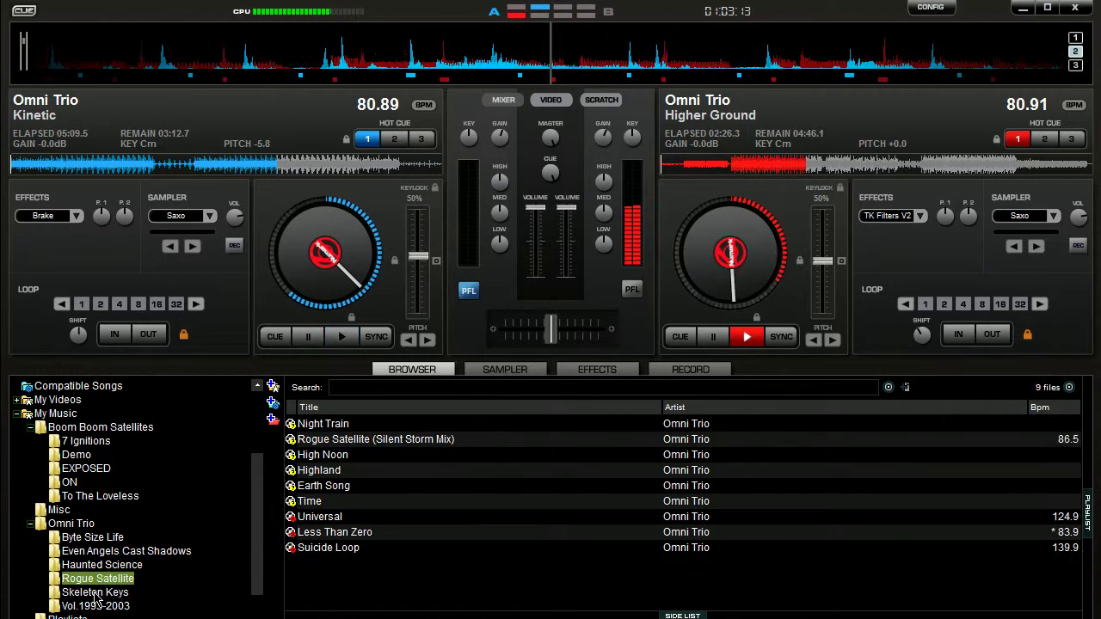
pyautogui.click(97, 593)
pyautogui.click(100, 565)
pyautogui.click(93, 538)
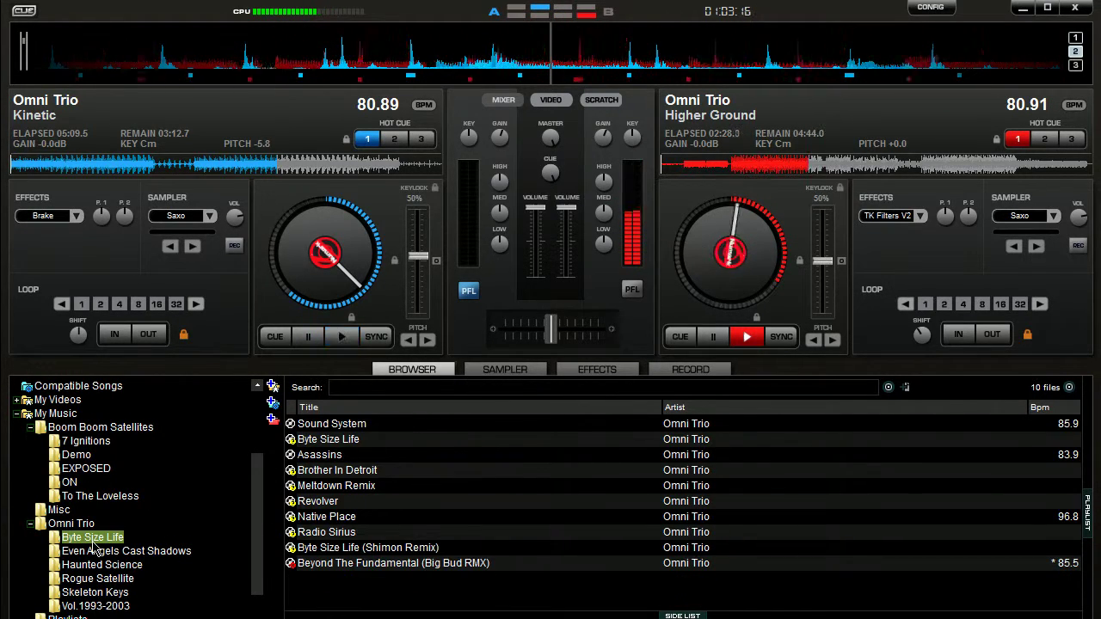
pyautogui.click(95, 551)
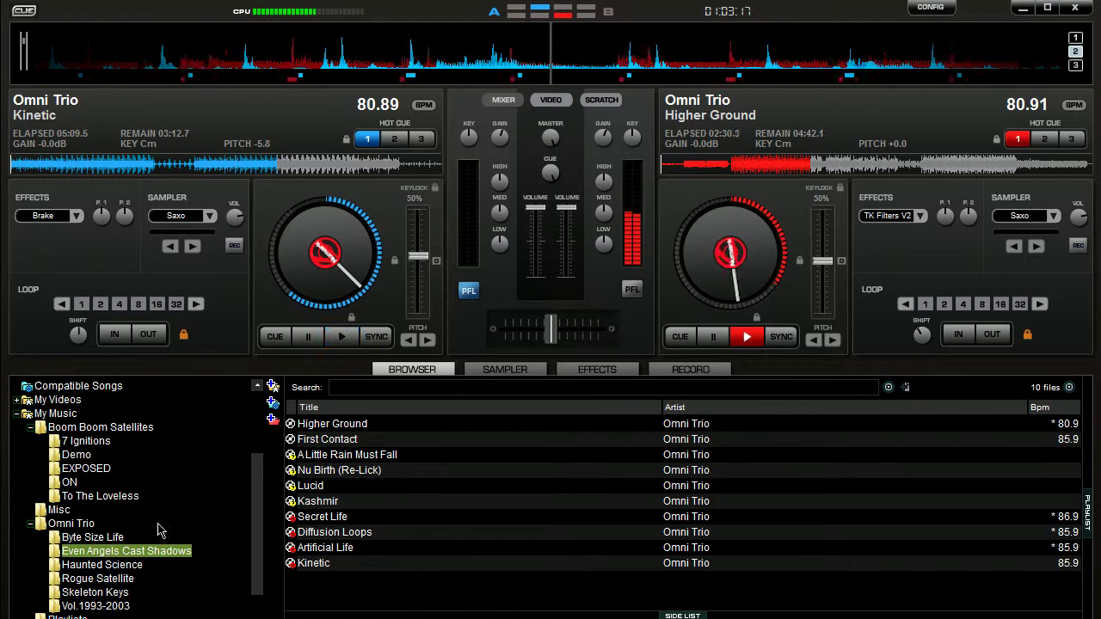
pyautogui.click(336, 462)
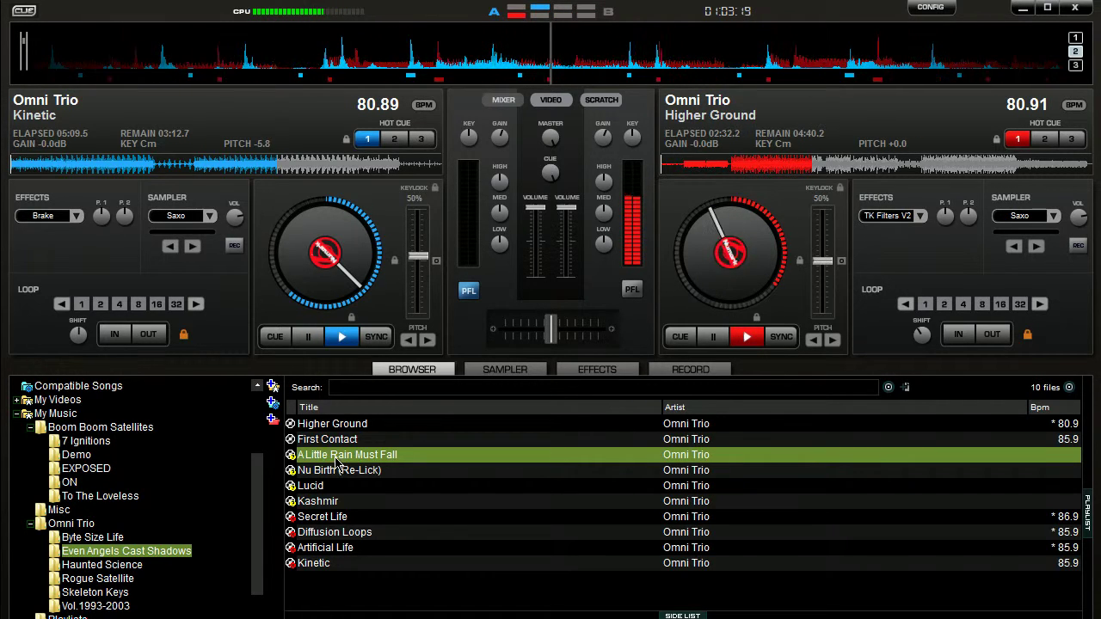
pyautogui.doubleClick(336, 462)
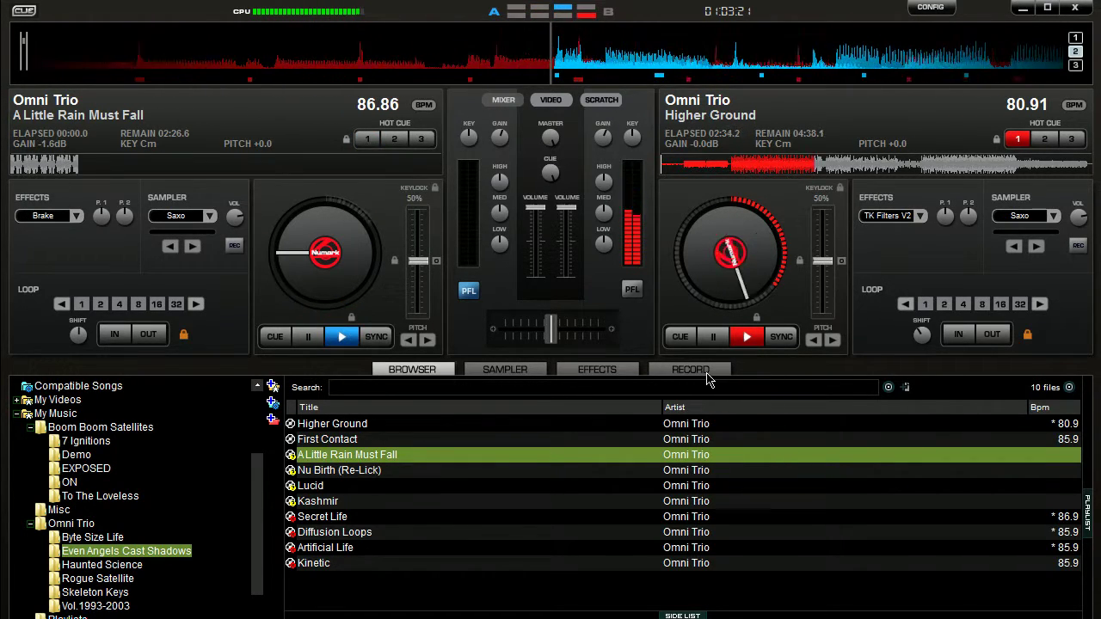
# Start deck 1 in sync with deck 2's tempo and raise its gain to 0.3 dB
pyautogui.click(707, 374)
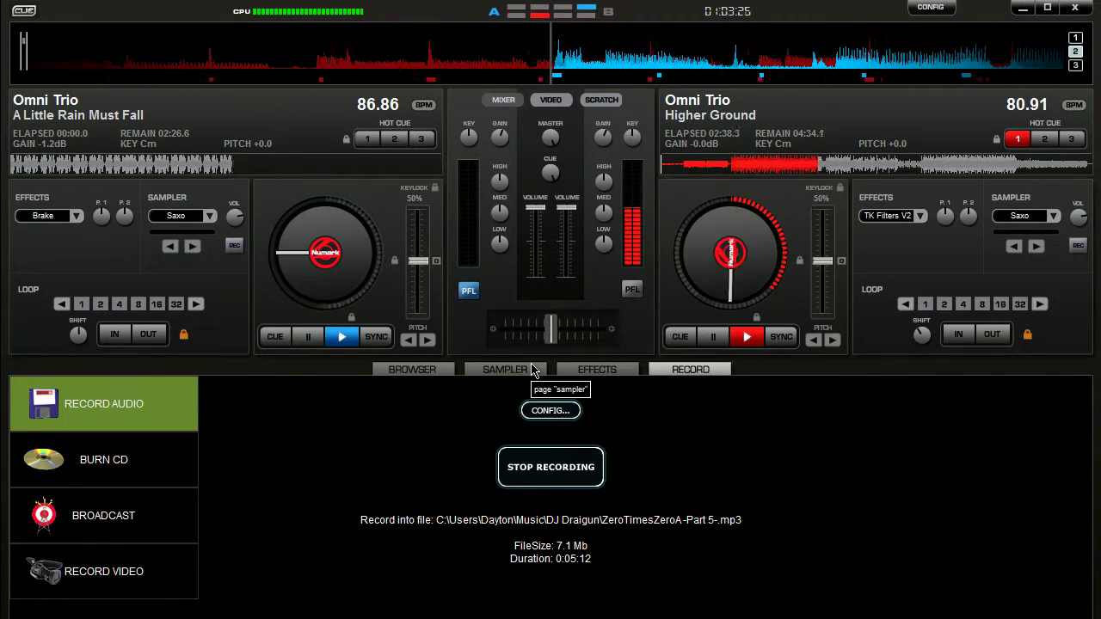
pyautogui.click(386, 336)
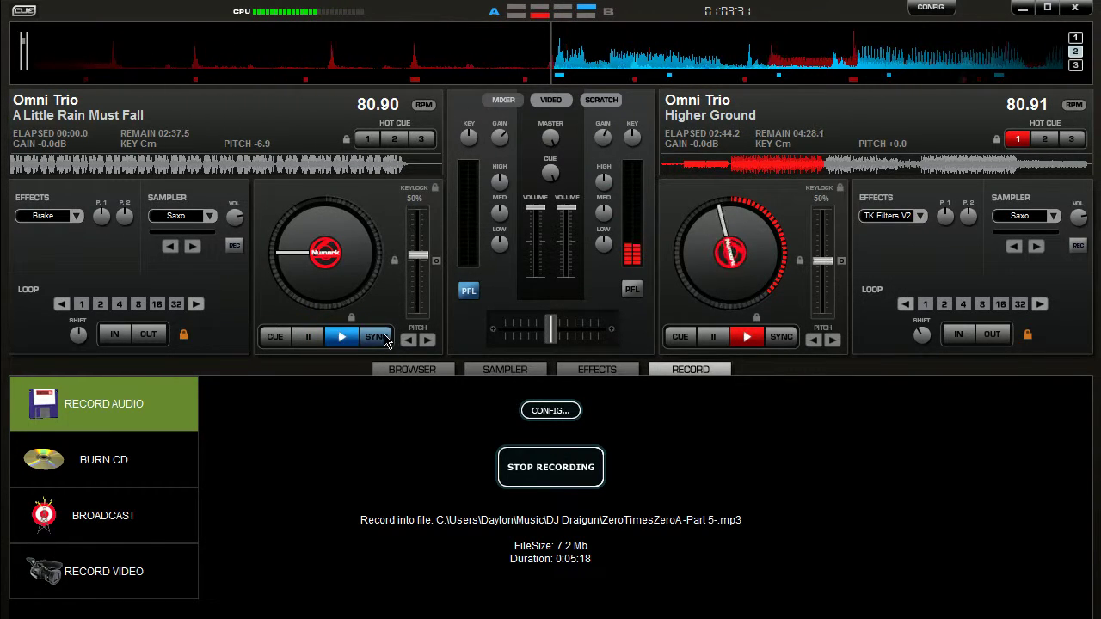
pyautogui.click(342, 338)
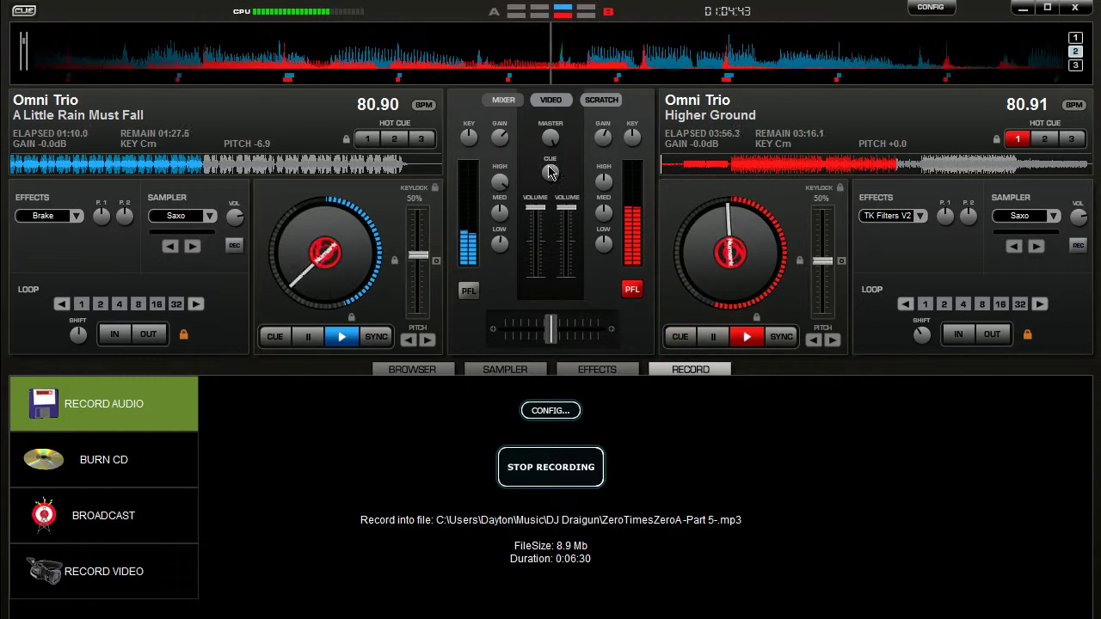
pyautogui.scroll(1, 500, 138)
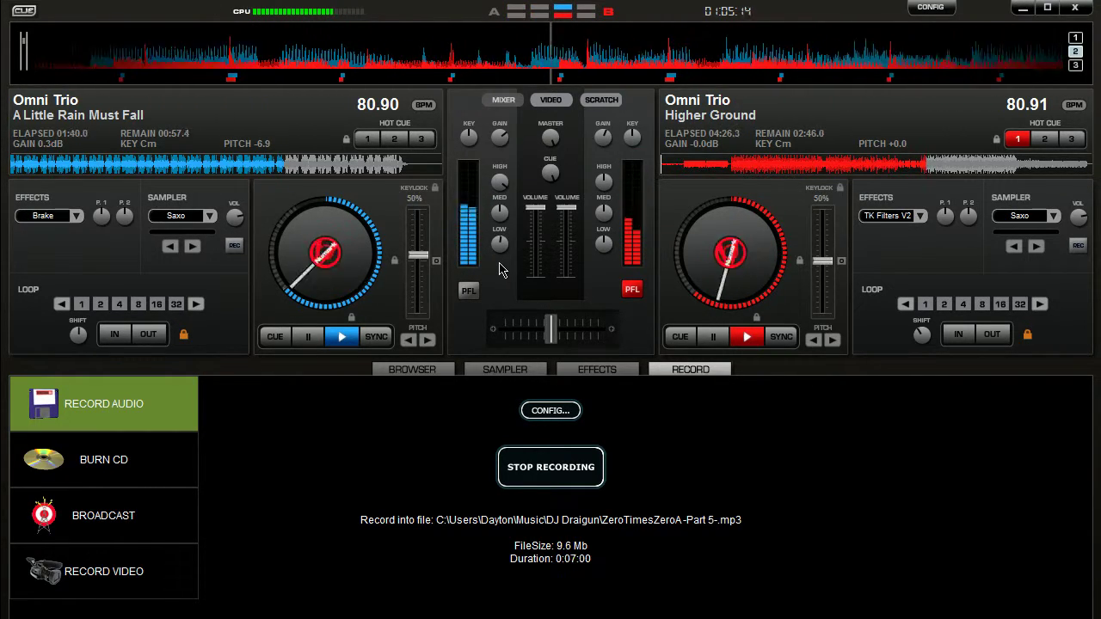
# Activate the echo sound effect on deck 1
pyautogui.click(593, 370)
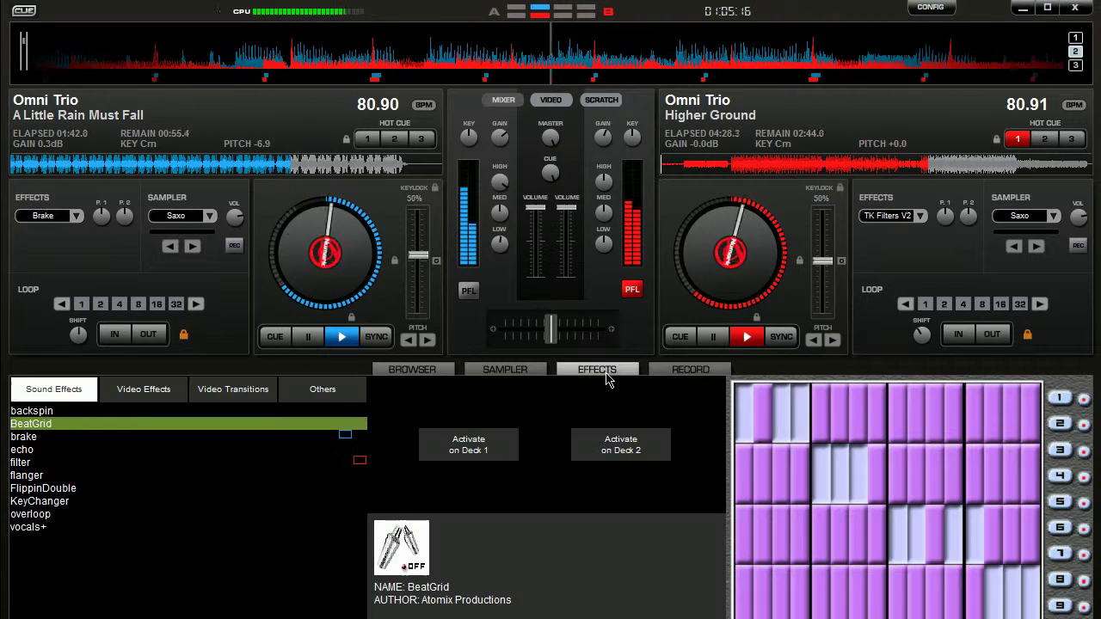
pyautogui.click(82, 450)
pyautogui.click(471, 440)
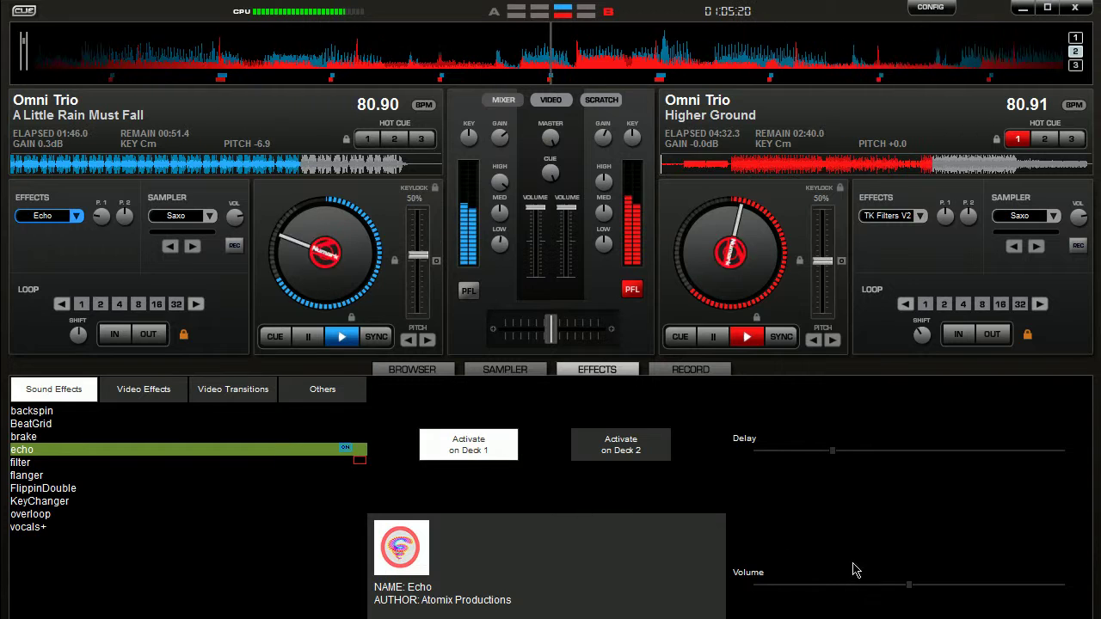
# Shorten the echo's delay and raise its volume on deck 1, ending with the echo deactivated
pyautogui.moveTo(923, 585)
pyautogui.mouseDown()
pyautogui.moveTo(958, 591)
pyautogui.moveTo(926, 592)
pyautogui.mouseUp()
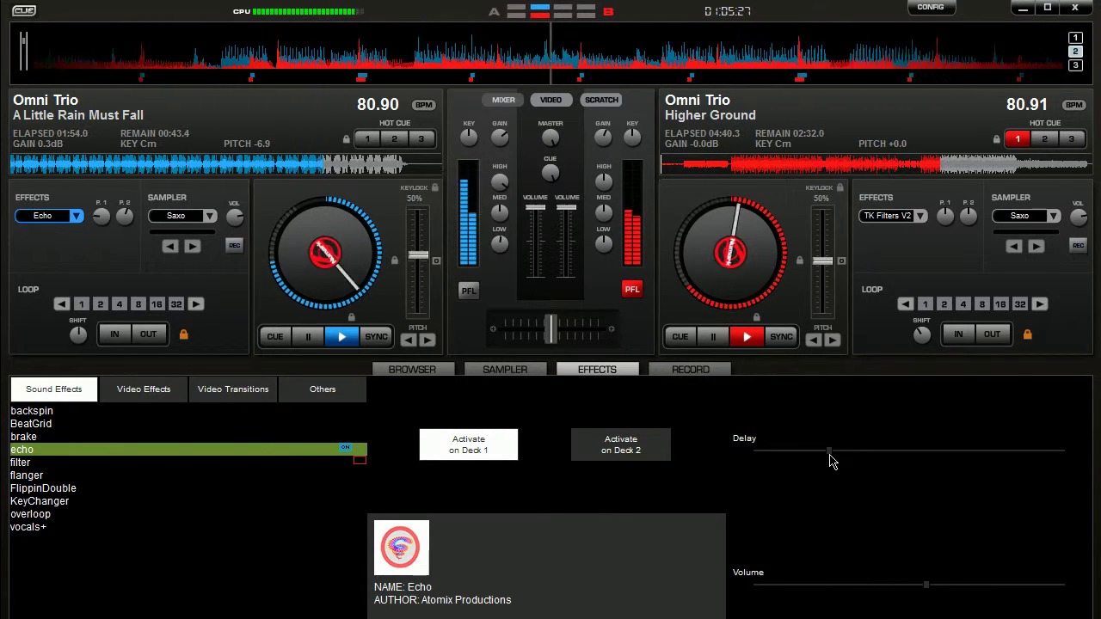
pyautogui.moveTo(830, 460); pyautogui.dragTo(841, 464)
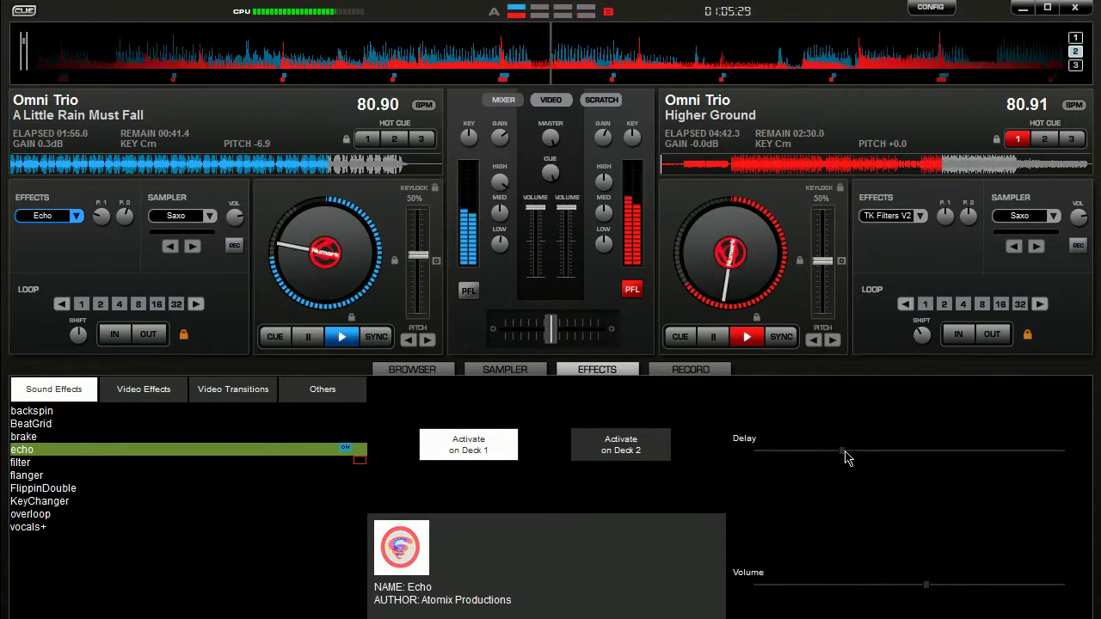
pyautogui.moveTo(842, 455); pyautogui.dragTo(817, 457)
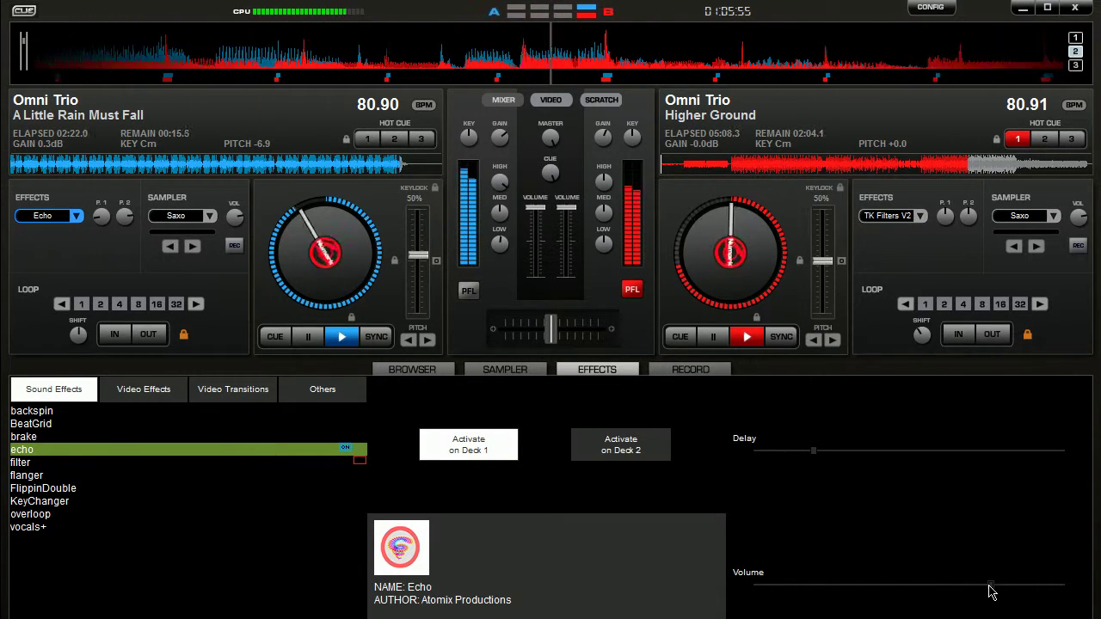
pyautogui.moveTo(989, 592); pyautogui.dragTo(963, 592)
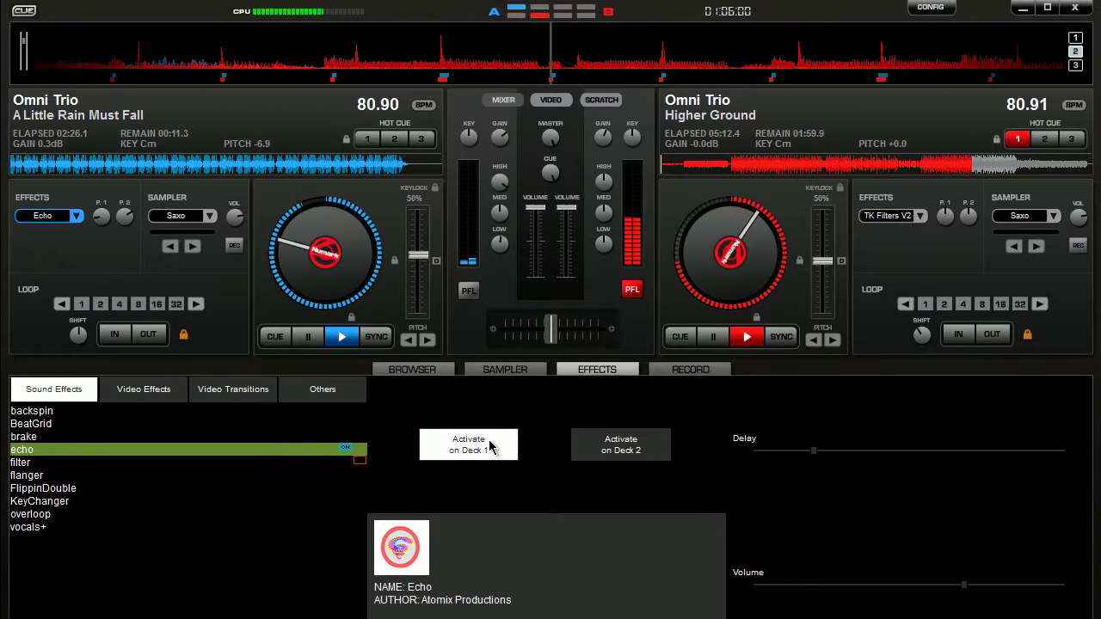
pyautogui.click(492, 446)
# Load "Skeleton Keys (Omni Trio Remix)" from the Skeleton Keys folder onto deck 1 and start it in sync with deck 2's tempo
pyautogui.click(418, 371)
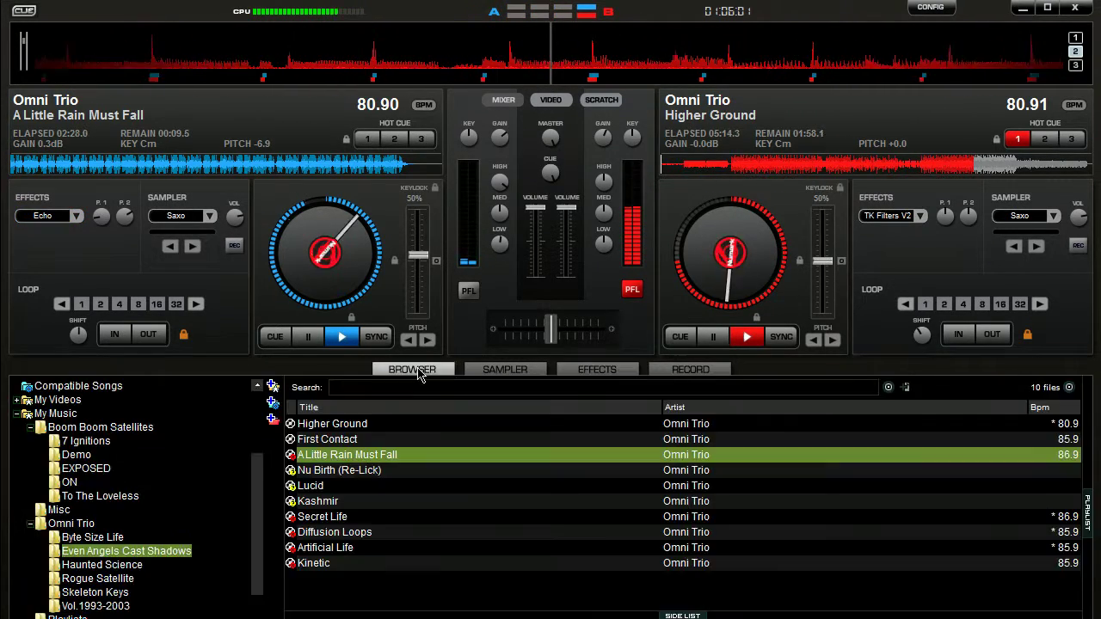
pyautogui.click(689, 369)
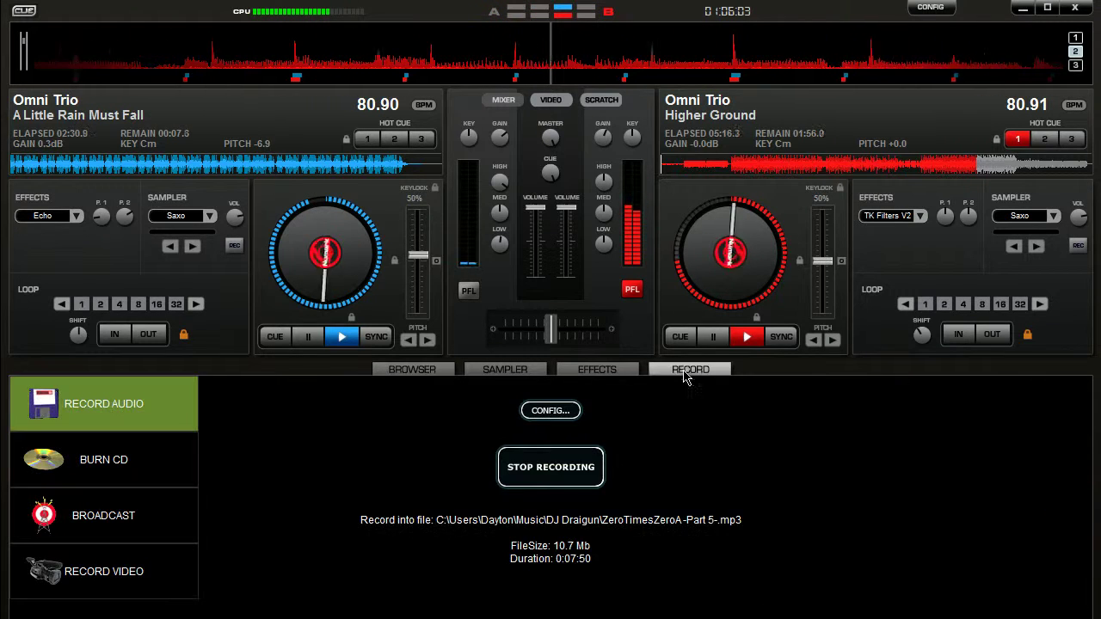
pyautogui.click(418, 369)
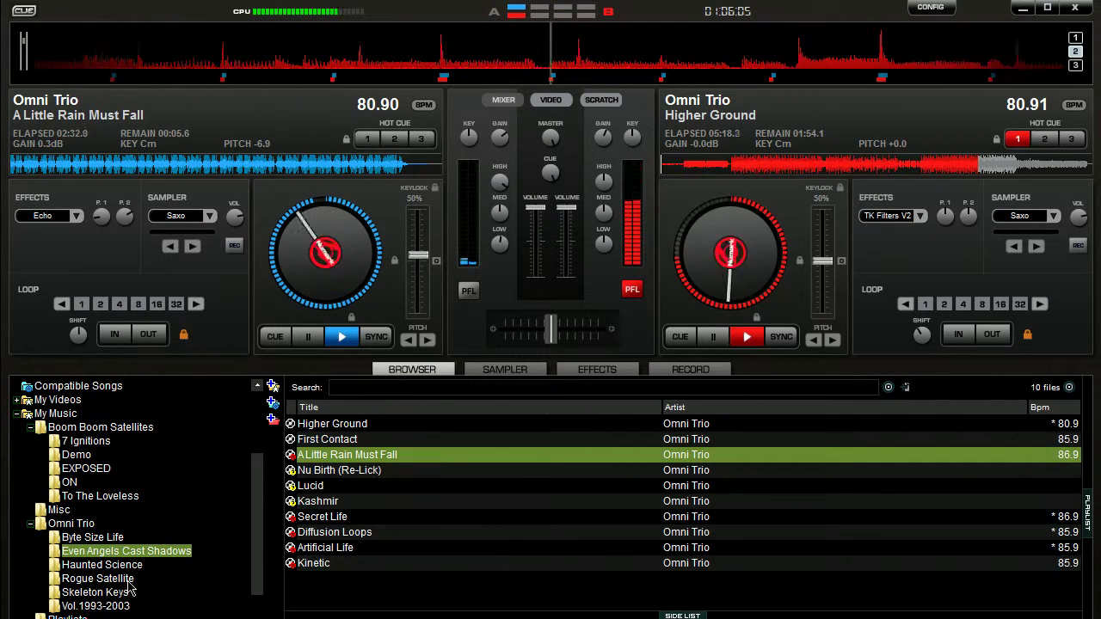
pyautogui.click(97, 579)
pyautogui.click(96, 592)
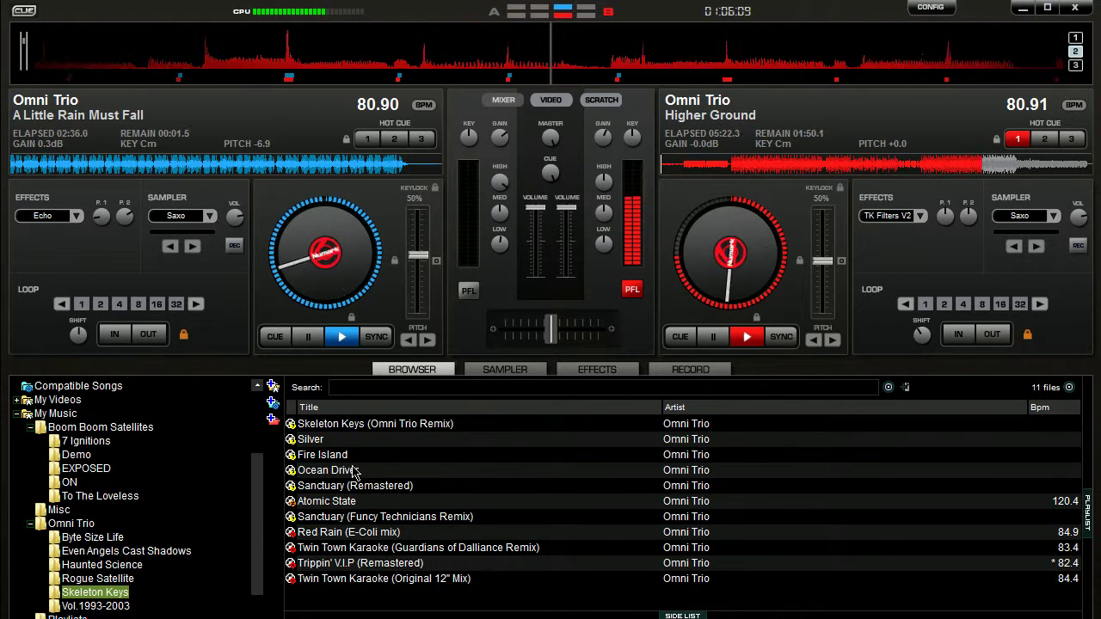
pyautogui.click(320, 438)
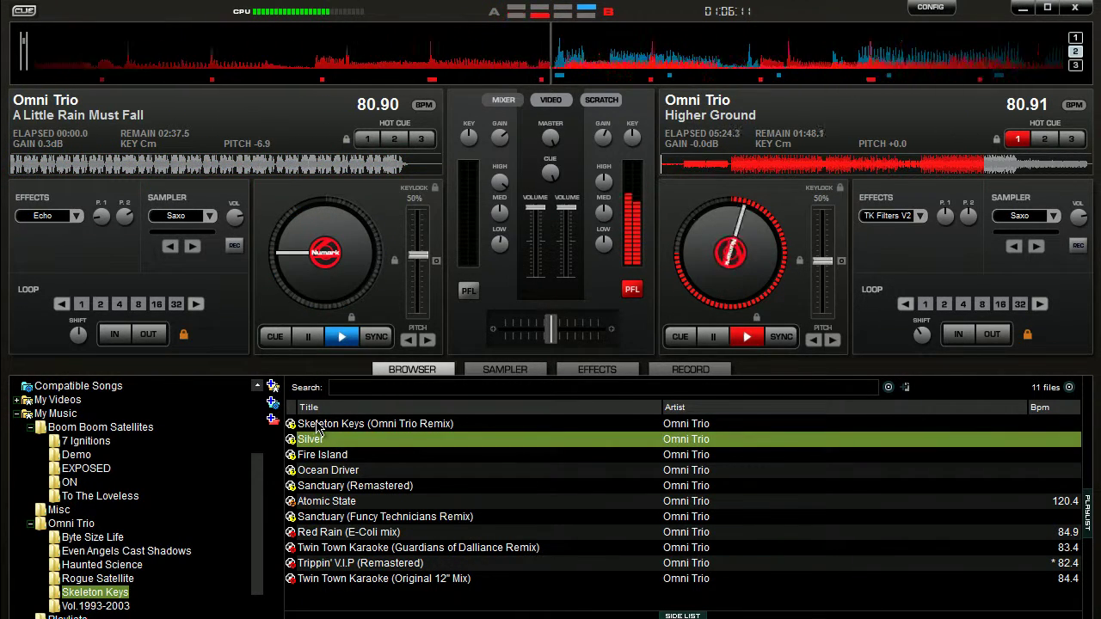
pyautogui.doubleClick(318, 424)
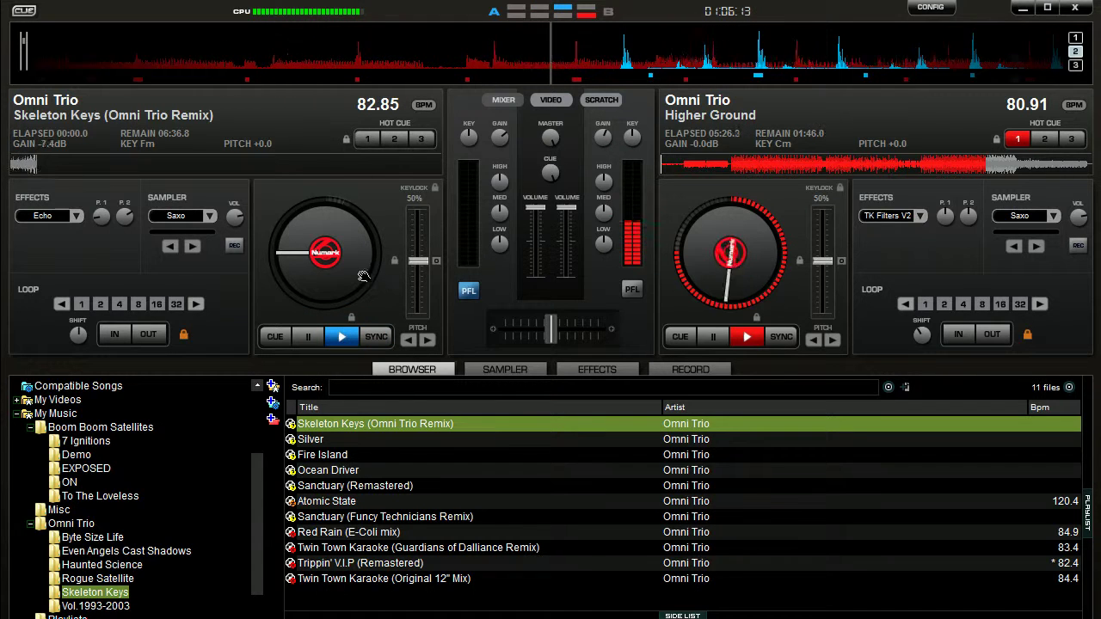
pyautogui.click(341, 336)
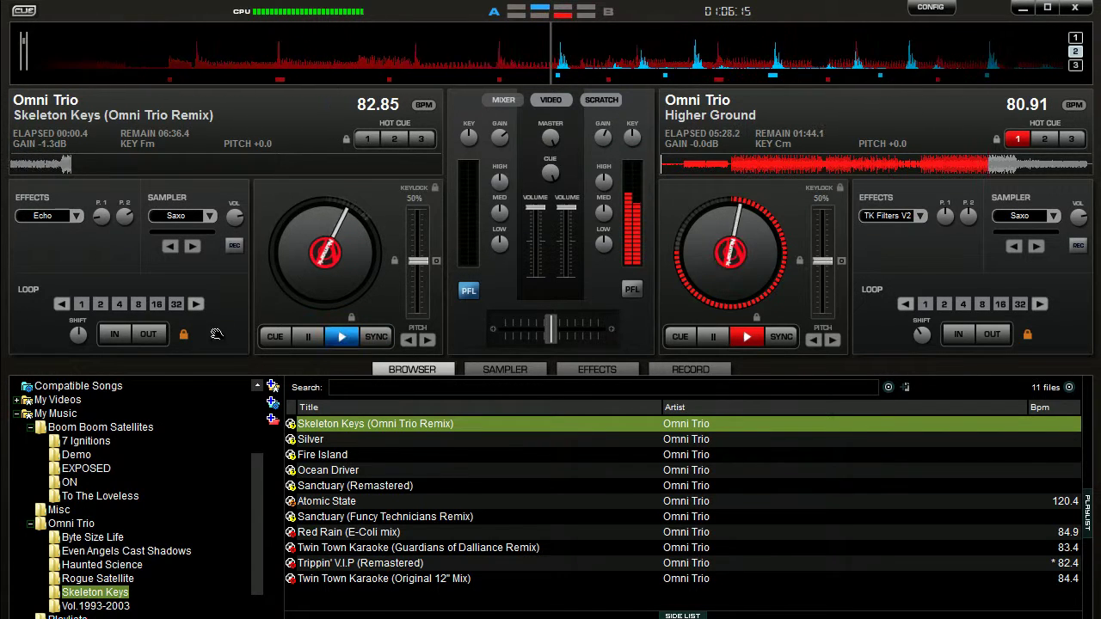
pyautogui.click(371, 336)
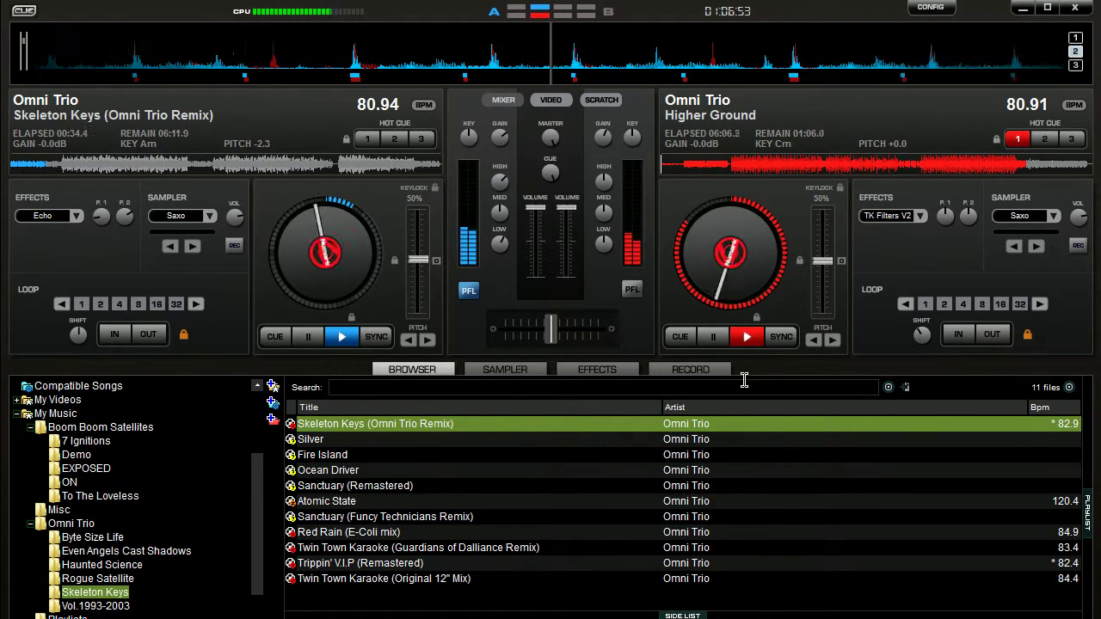
# Run the echo effect on deck 2 for a short passage, then deactivate it
pyautogui.click(707, 371)
pyautogui.click(594, 371)
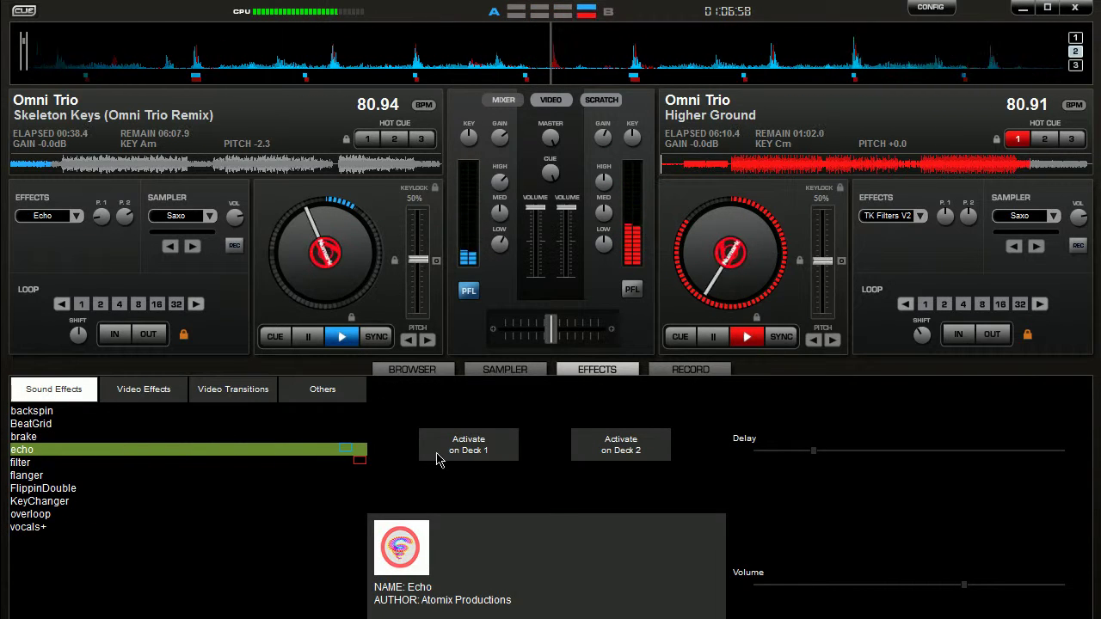
pyautogui.click(622, 435)
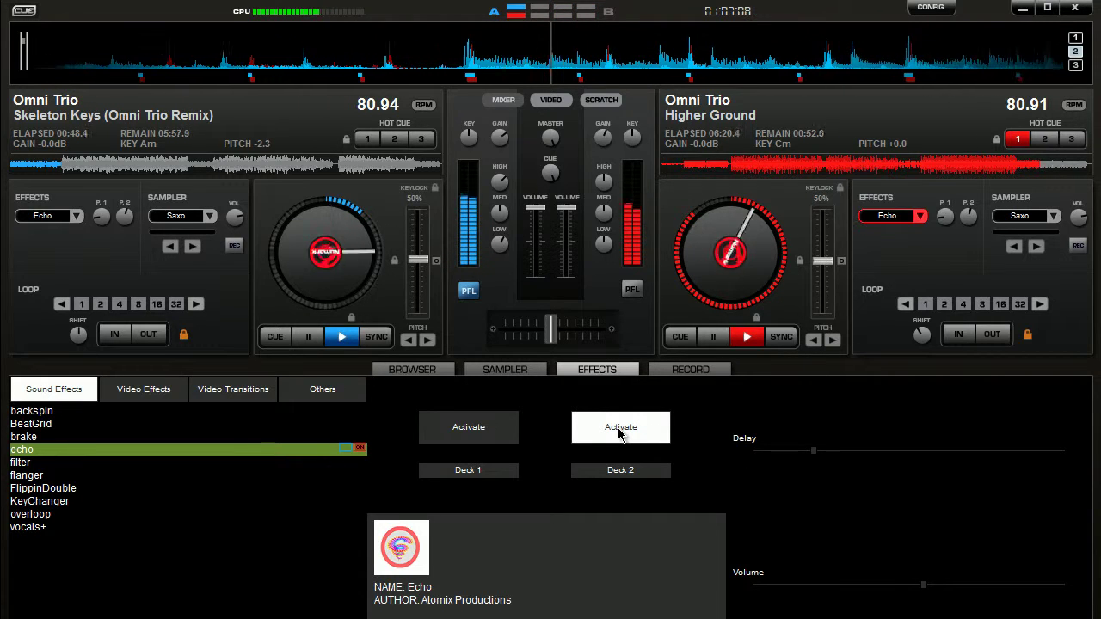
pyautogui.click(619, 434)
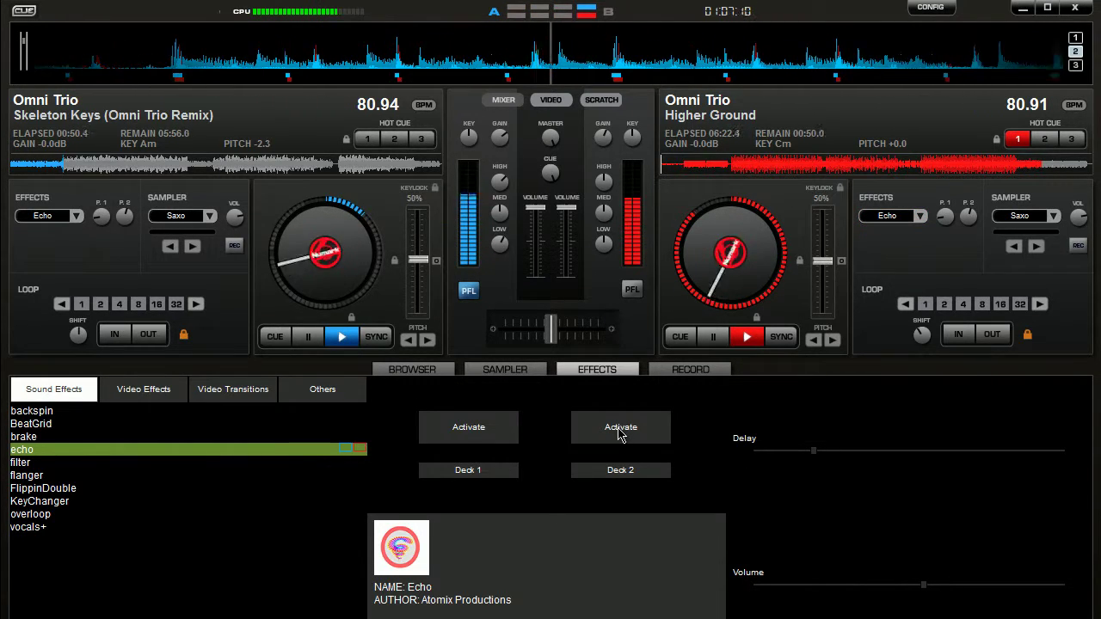
# Nudge deck 1 with pitch bend to adjust its beat alignment with deck 2
pyautogui.click(408, 340)
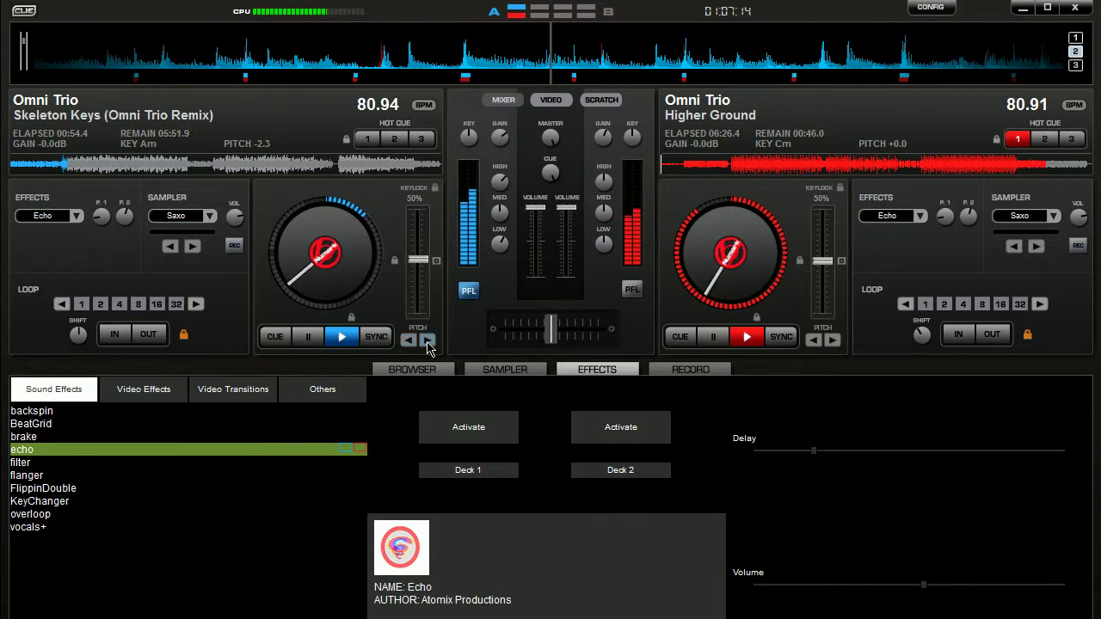
pyautogui.click(408, 342)
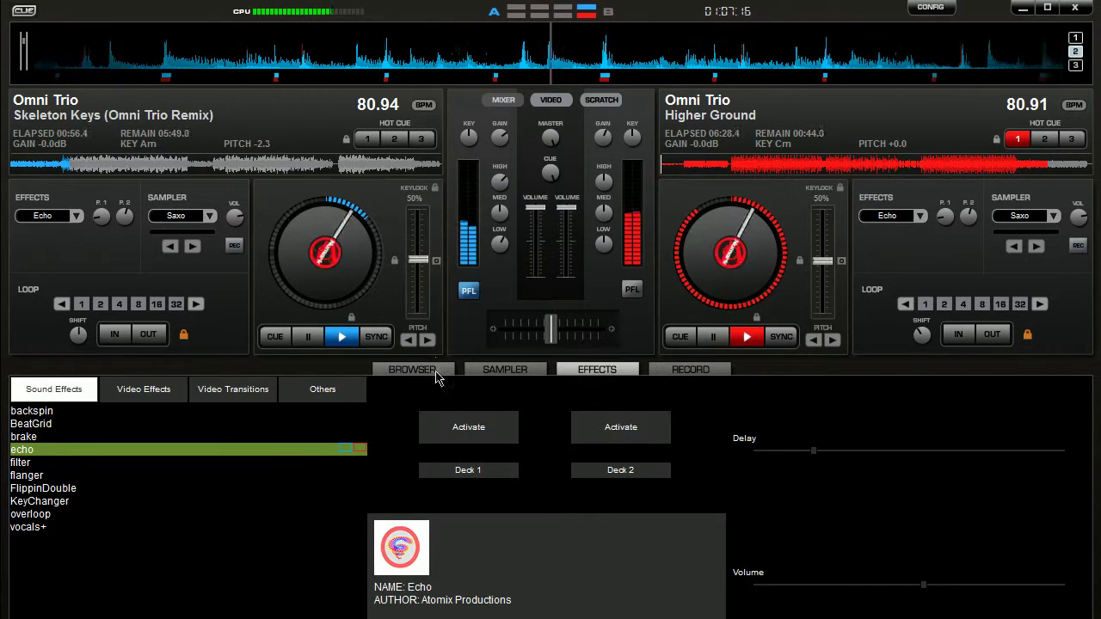
# Try the FlippinDouble effect on deck 2 and switch to BeatGrid and Backspin as alternatives
pyautogui.click(192, 486)
pyautogui.click(602, 449)
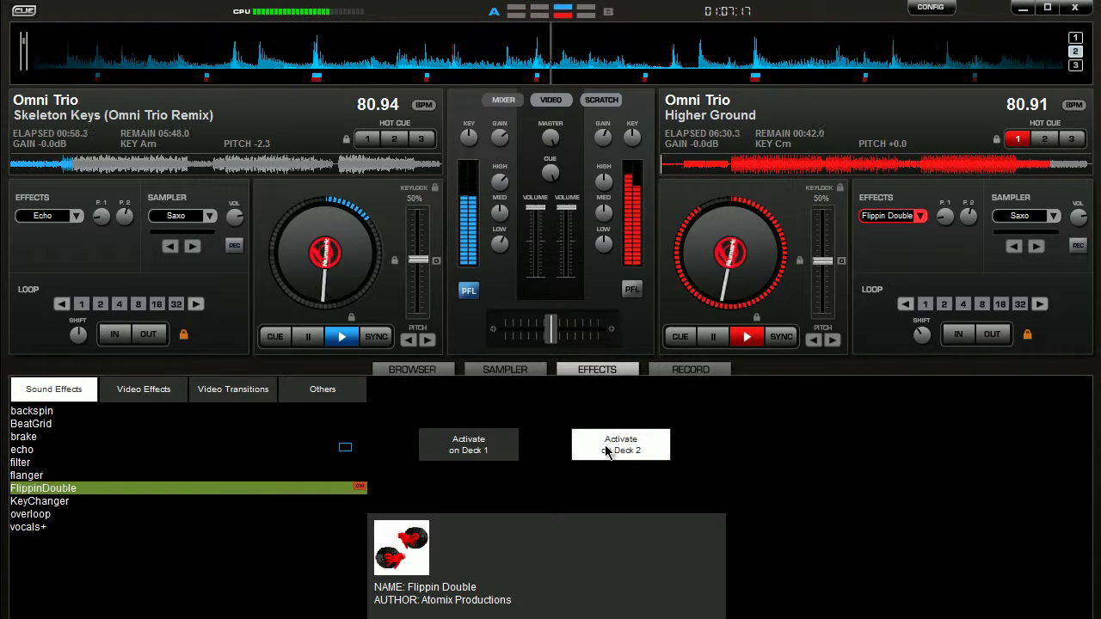
pyautogui.click(103, 424)
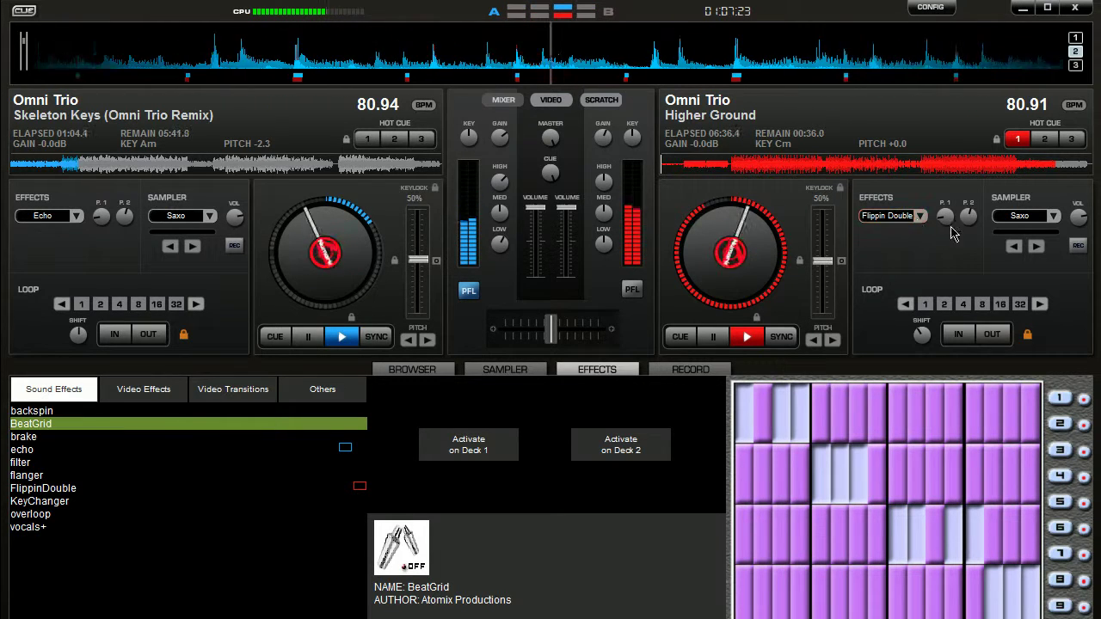
pyautogui.click(907, 216)
pyautogui.click(936, 224)
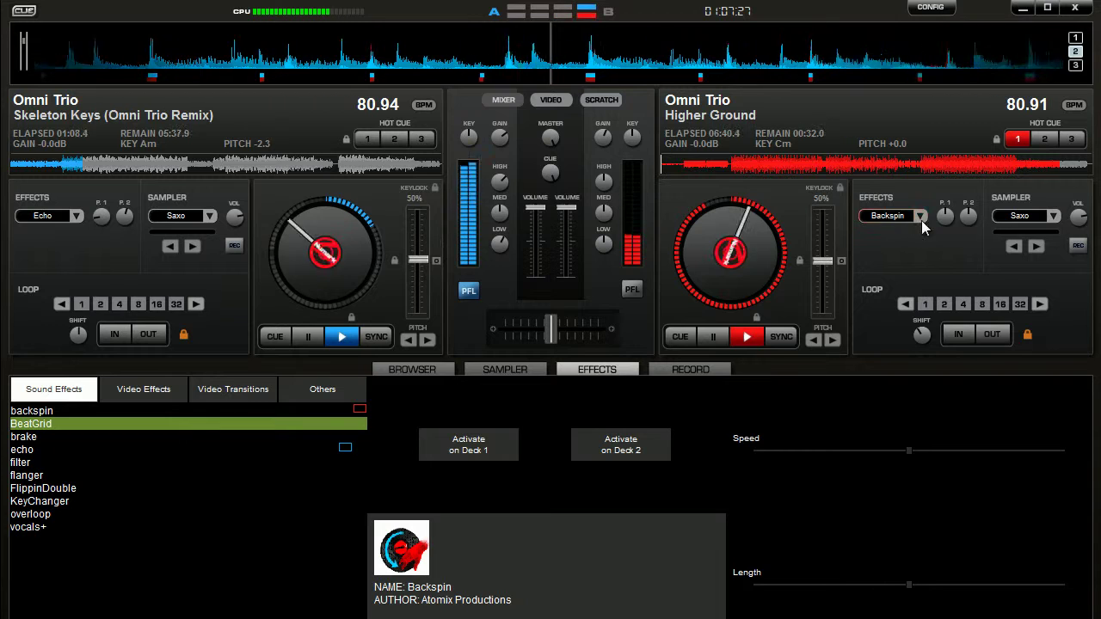
# Choose Brake as deck 2's sound effect and activate it to stop "Higher Ground"
pyautogui.click(919, 217)
pyautogui.click(942, 256)
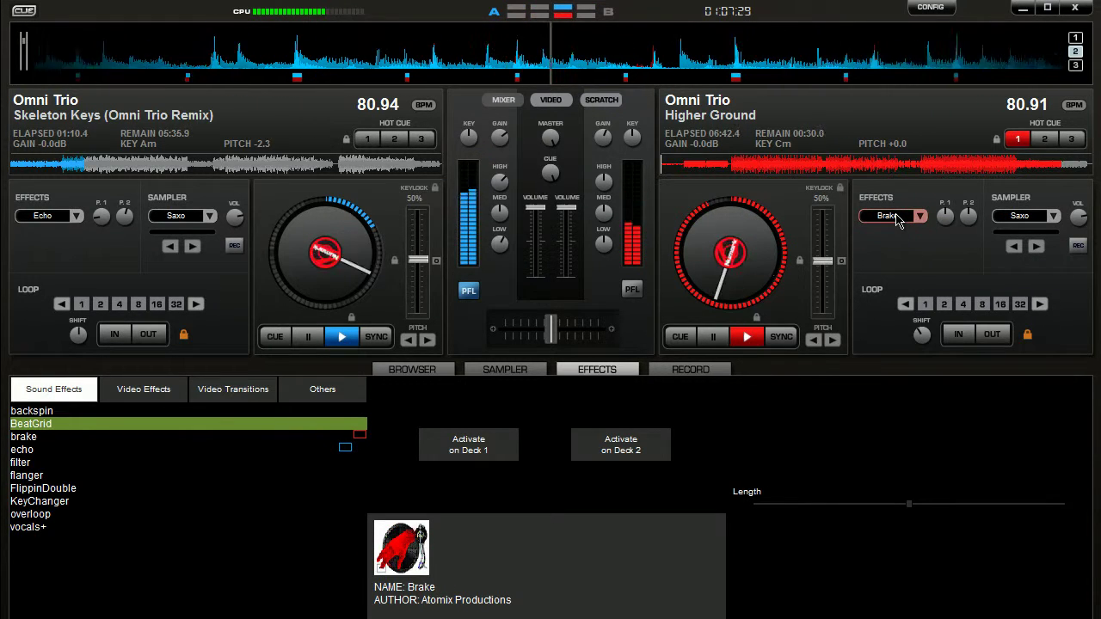
pyautogui.click(895, 216)
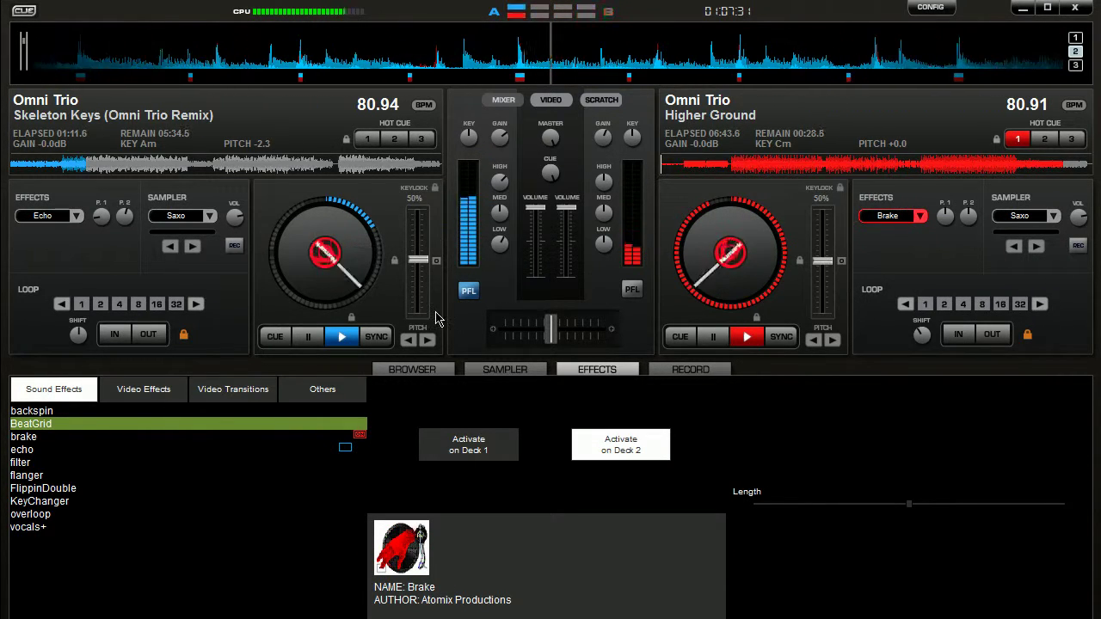
# Look through the Skeleton Keys tracks and load "Sanctuary (Remastered)" onto deck 2
pyautogui.click(412, 369)
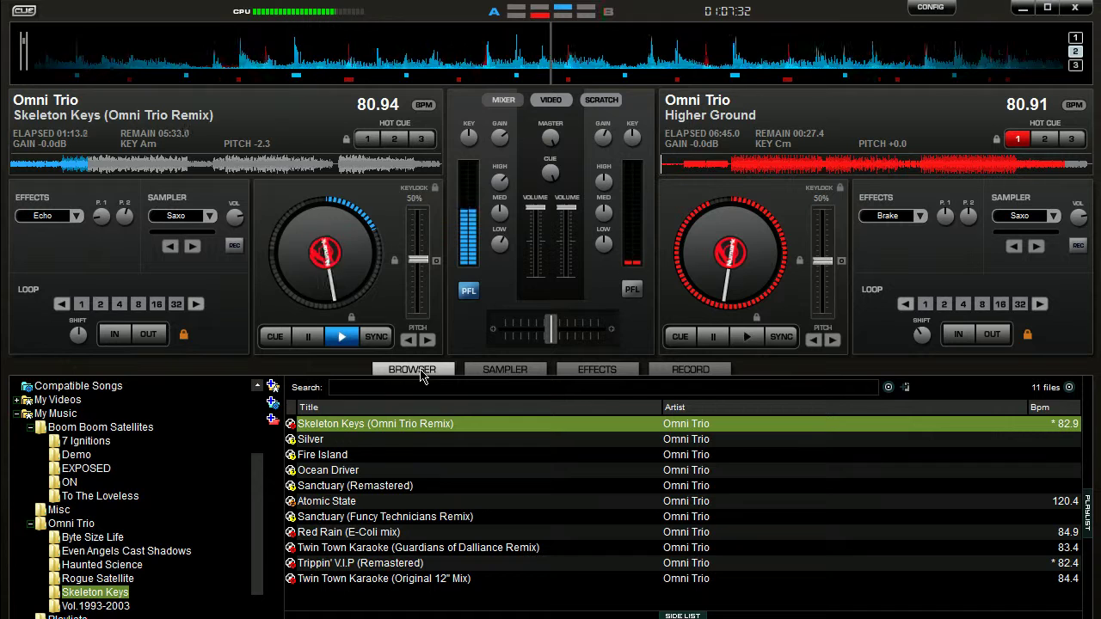
pyautogui.click(402, 439)
pyautogui.click(393, 499)
pyautogui.click(392, 497)
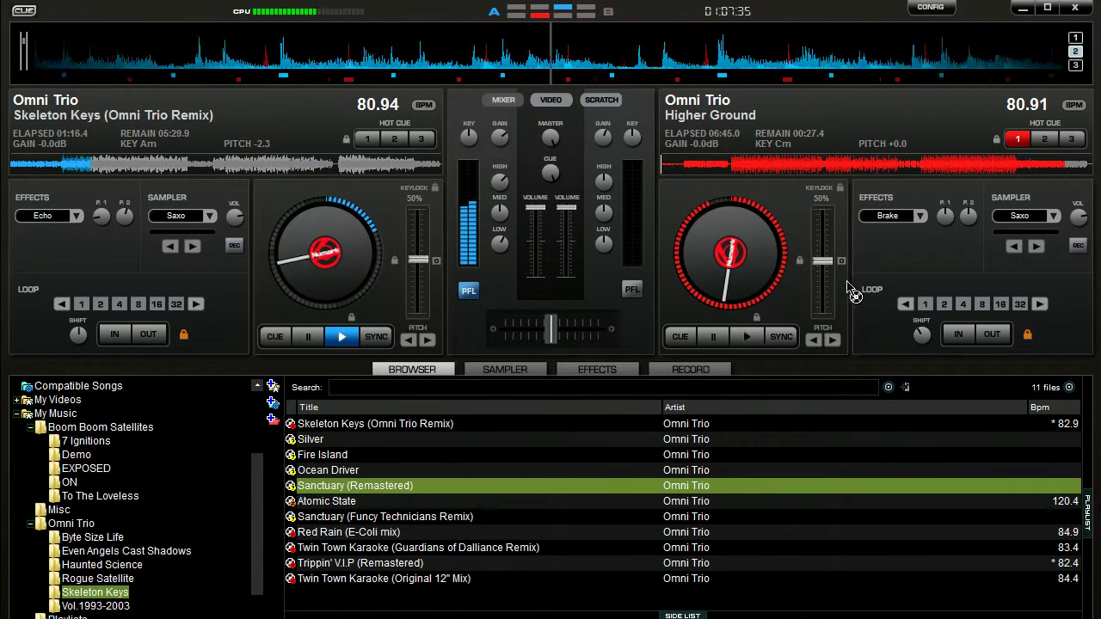
pyautogui.moveTo(392, 486); pyautogui.dragTo(729, 249)
# Start "Sanctuary (Remastered)" on deck 2 in sync with deck 1's tempo and nudge its timing forward
pyautogui.click(714, 369)
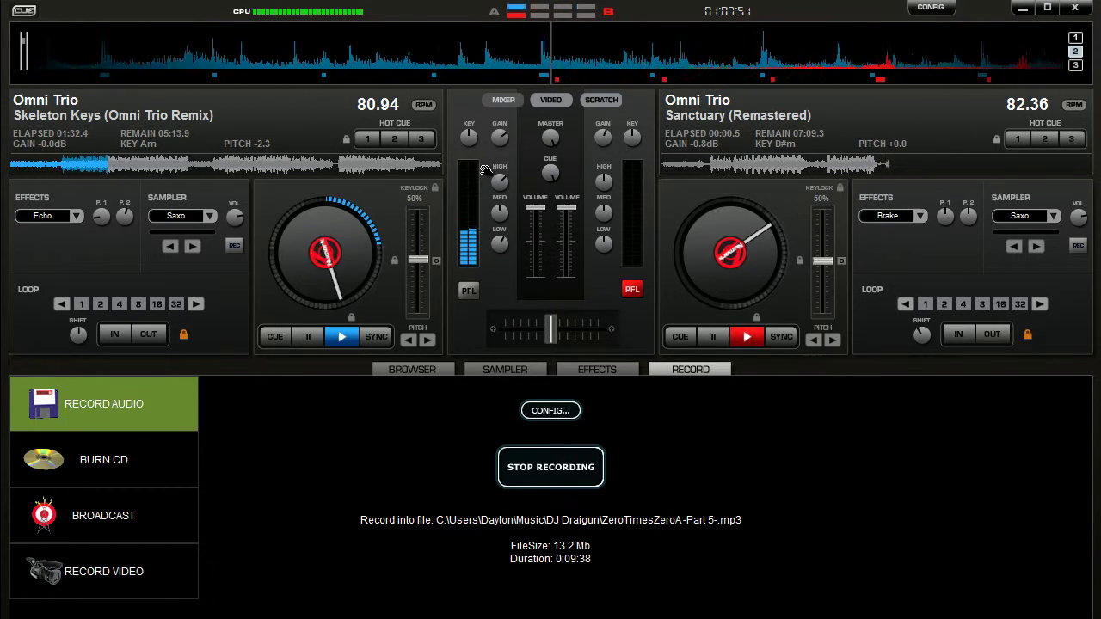
pyautogui.click(780, 338)
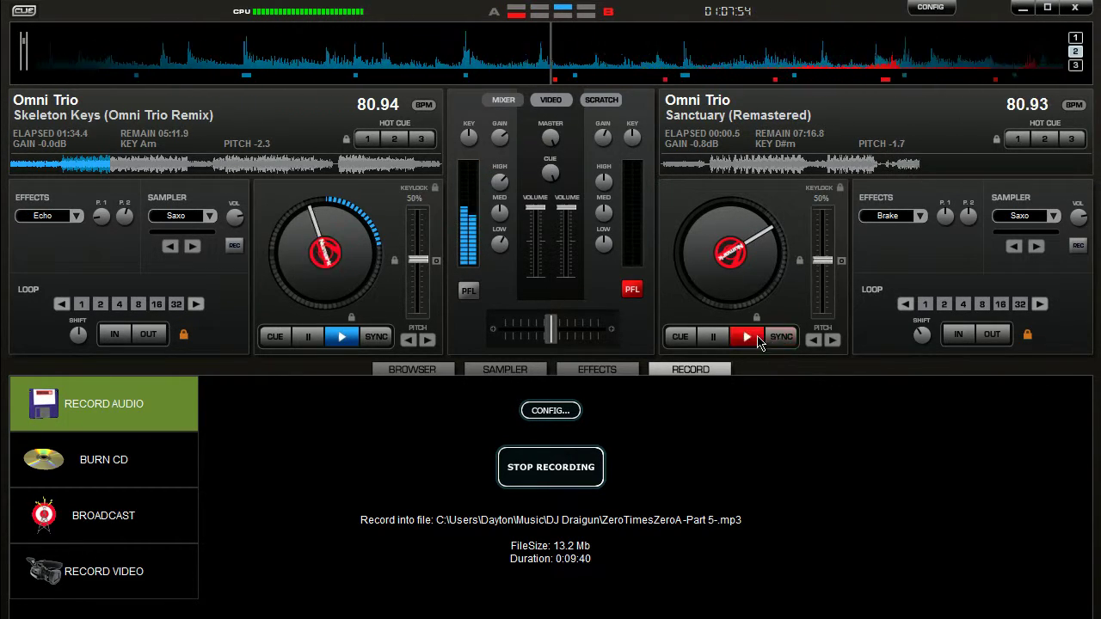
pyautogui.click(833, 341)
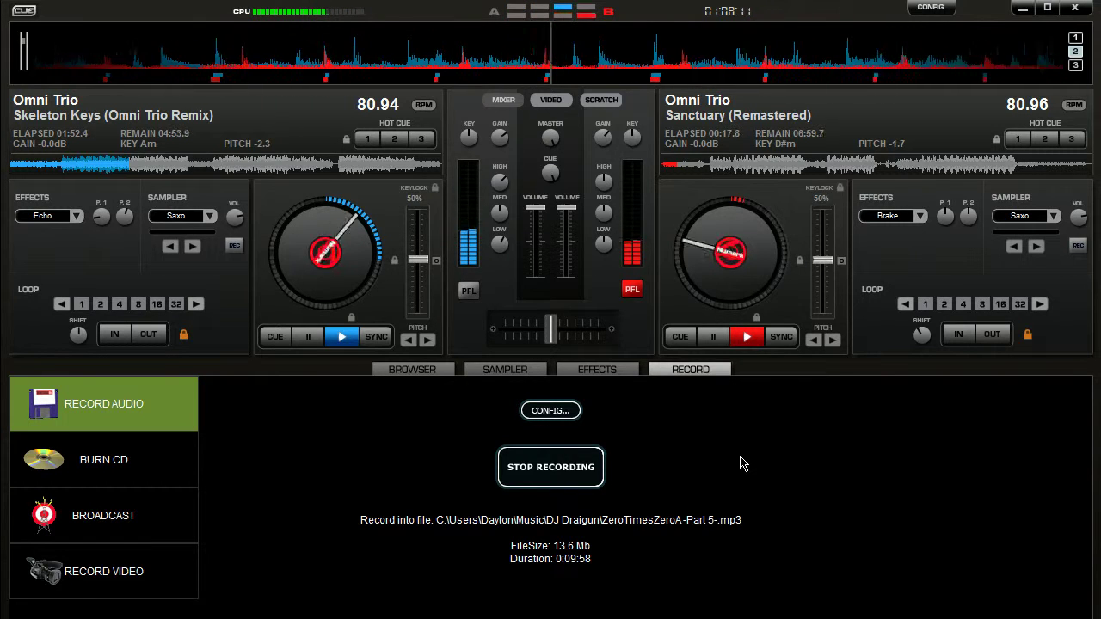
# Set a 4-beat loop on deck 2 and nudge its timing to line up with deck 1
pyautogui.click(963, 304)
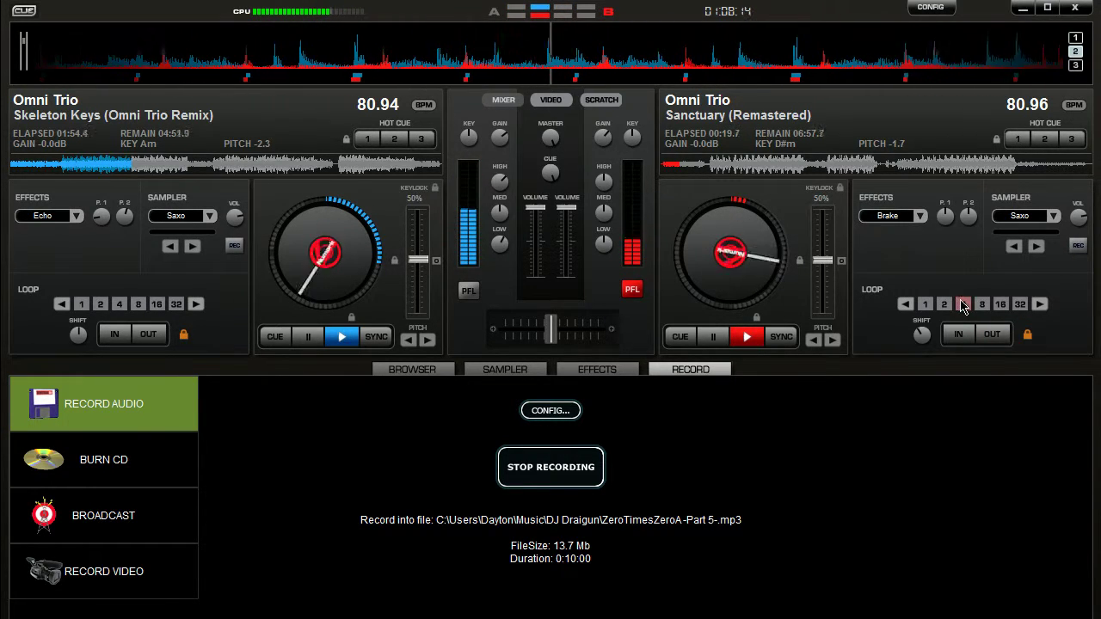
pyautogui.click(832, 340)
pyautogui.click(813, 341)
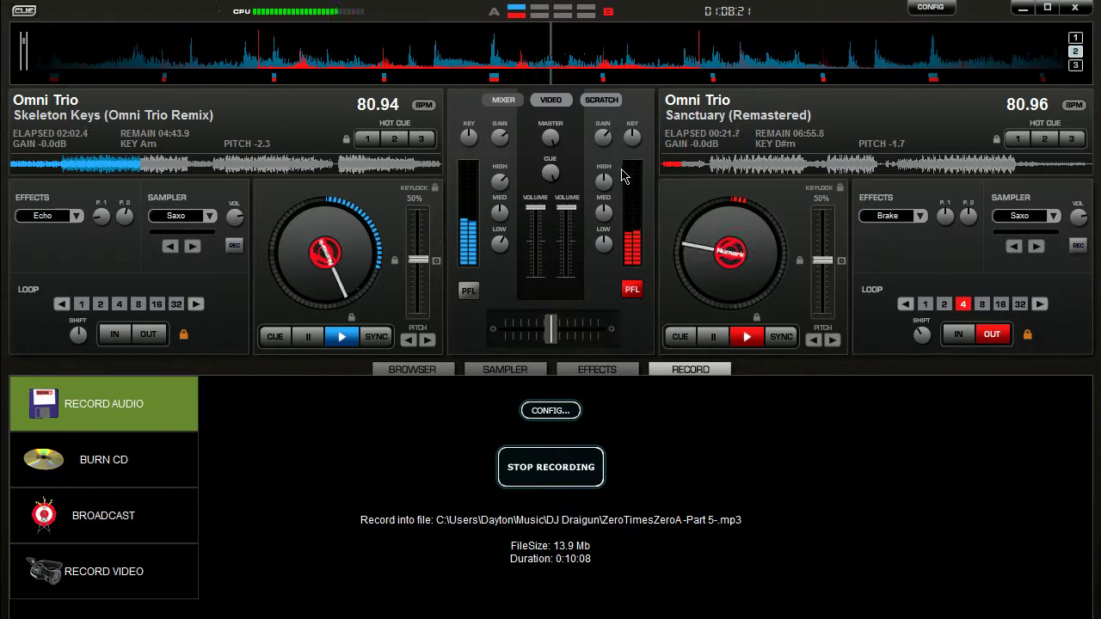
# Activate the echo sound effect on deck 2 over the looping "Sanctuary (Remastered)"
pyautogui.click(574, 368)
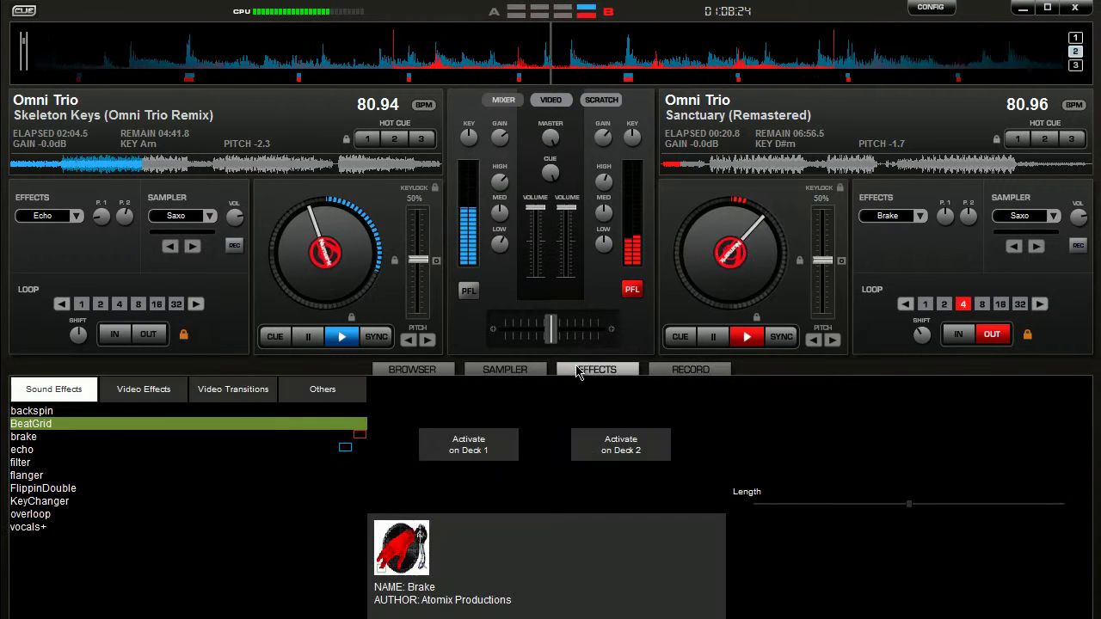
pyautogui.click(216, 450)
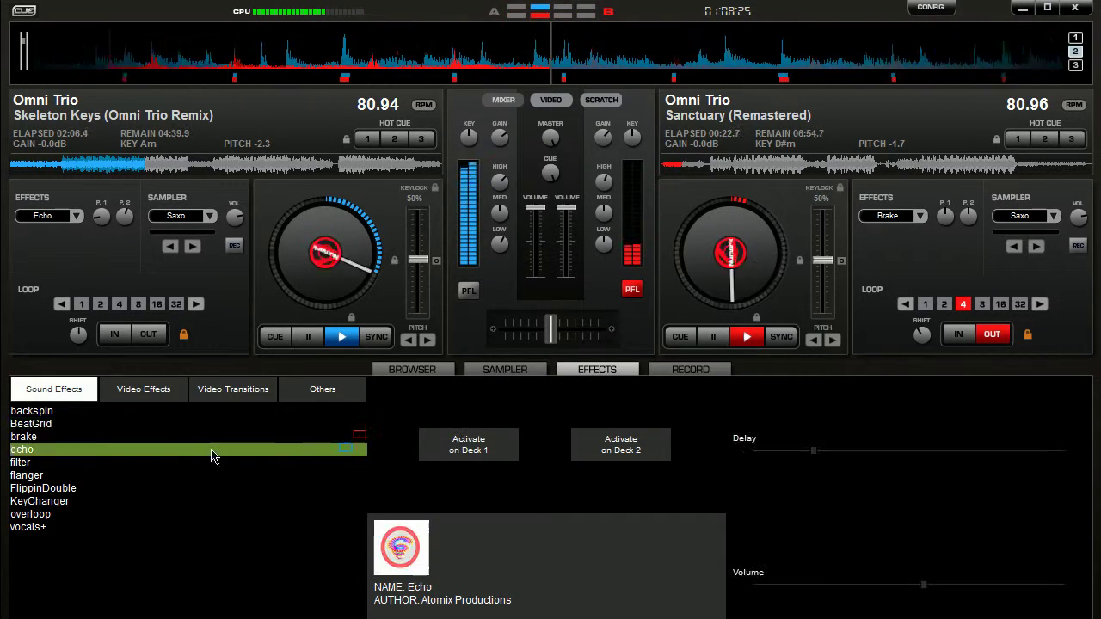
pyautogui.click(679, 372)
pyautogui.click(629, 372)
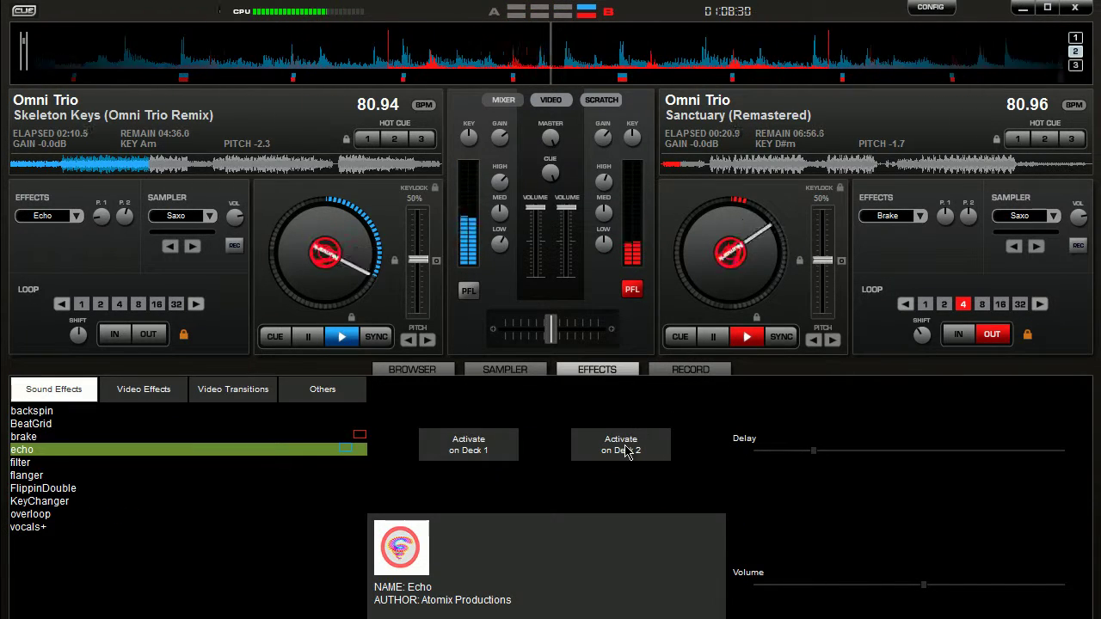
pyautogui.click(633, 439)
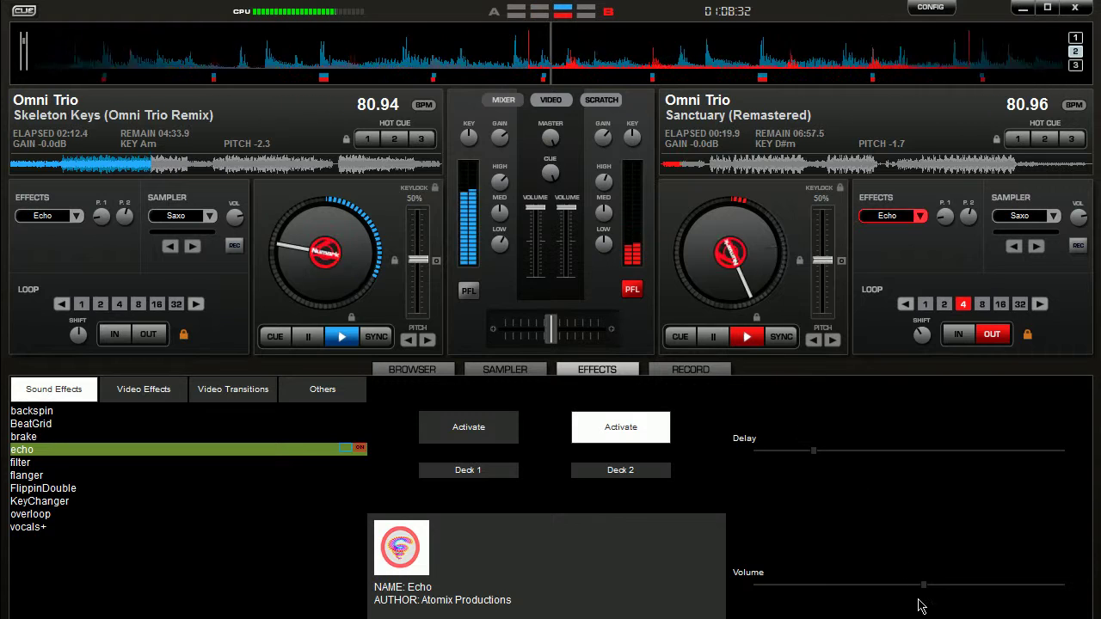
# Raise the echo's volume on deck 2, then deactivate the effect
pyautogui.moveTo(923, 586); pyautogui.dragTo(962, 591)
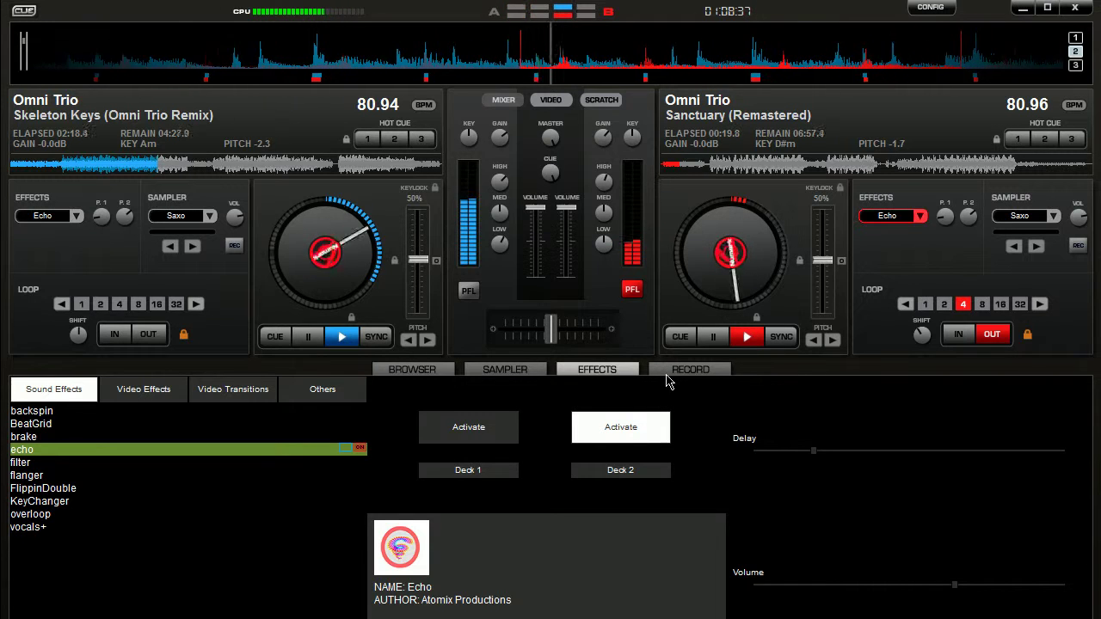
pyautogui.click(623, 430)
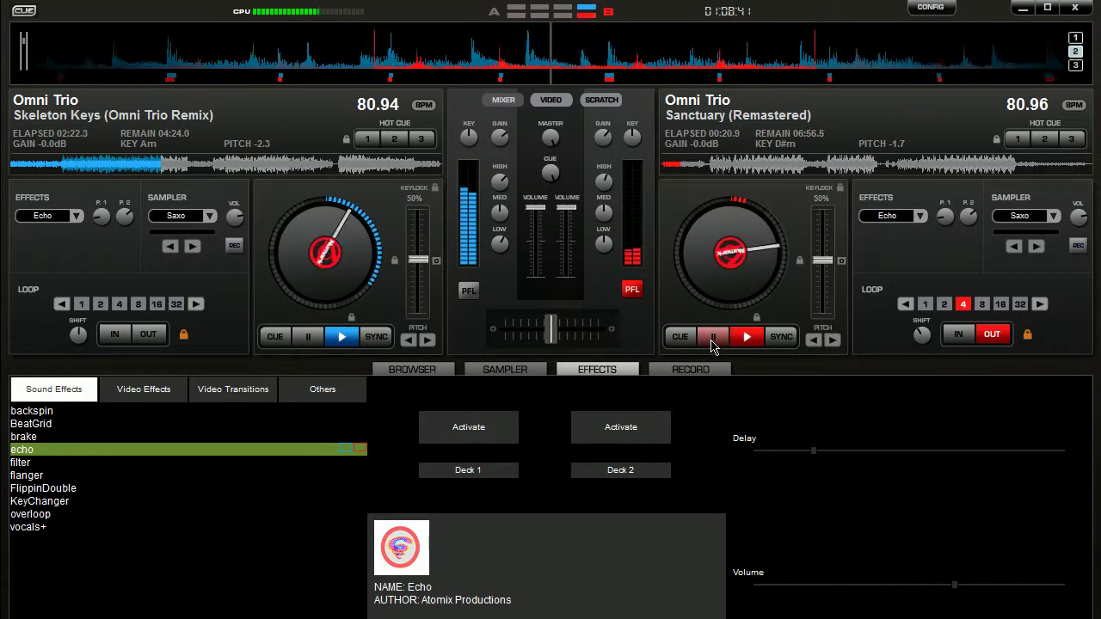
# Bring up the audio recording controls and select the Brake effect for deck 1
pyautogui.click(671, 371)
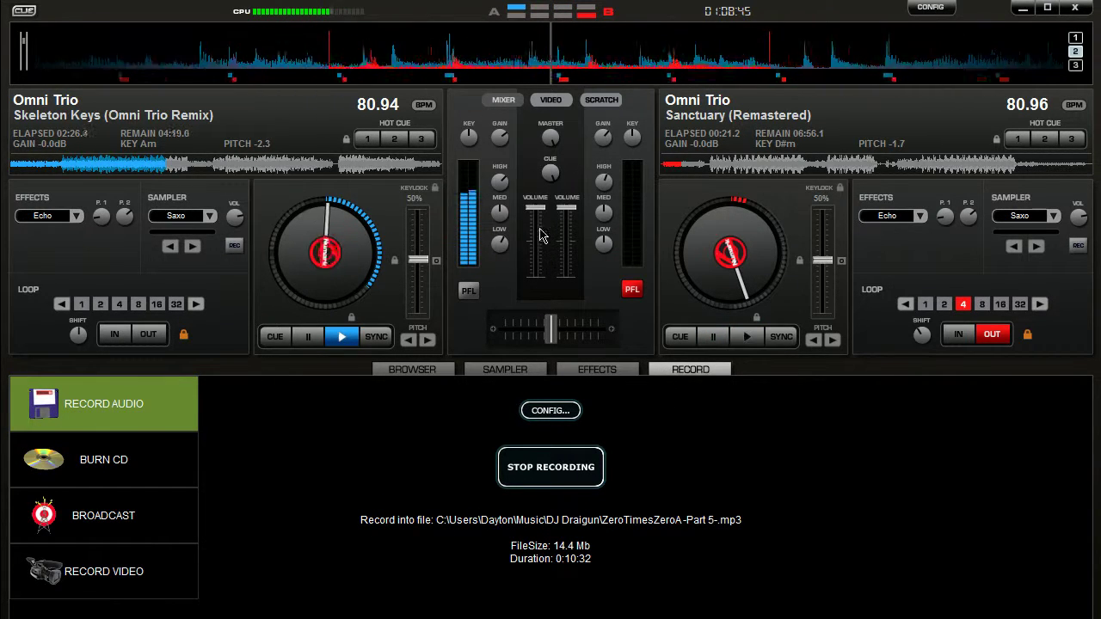
pyautogui.moveTo(541, 234); pyautogui.dragTo(543, 189)
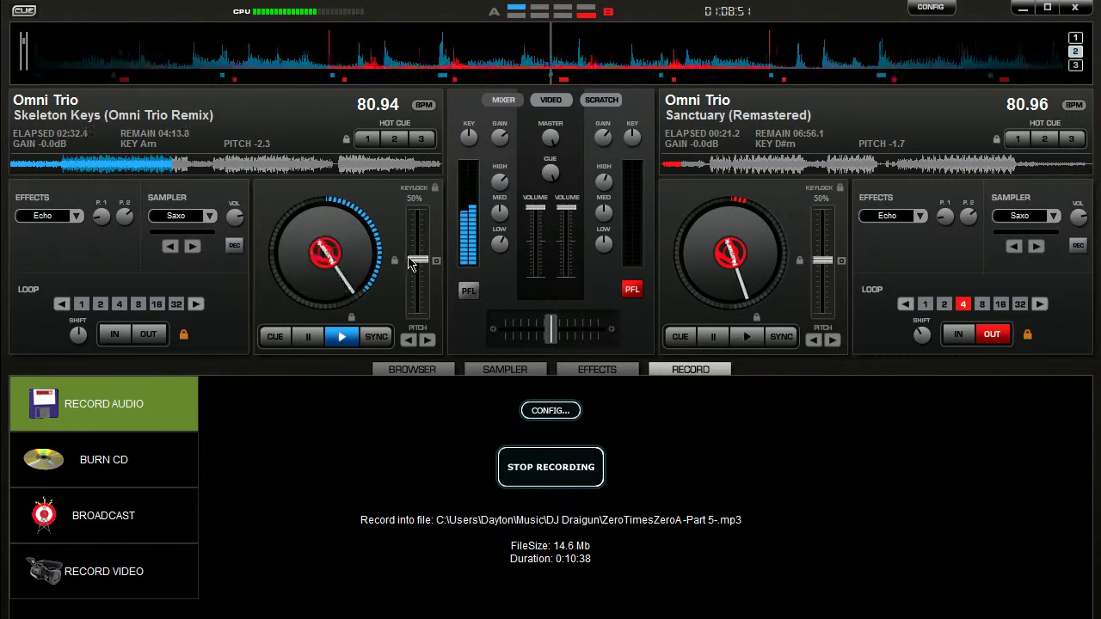
pyautogui.click(76, 216)
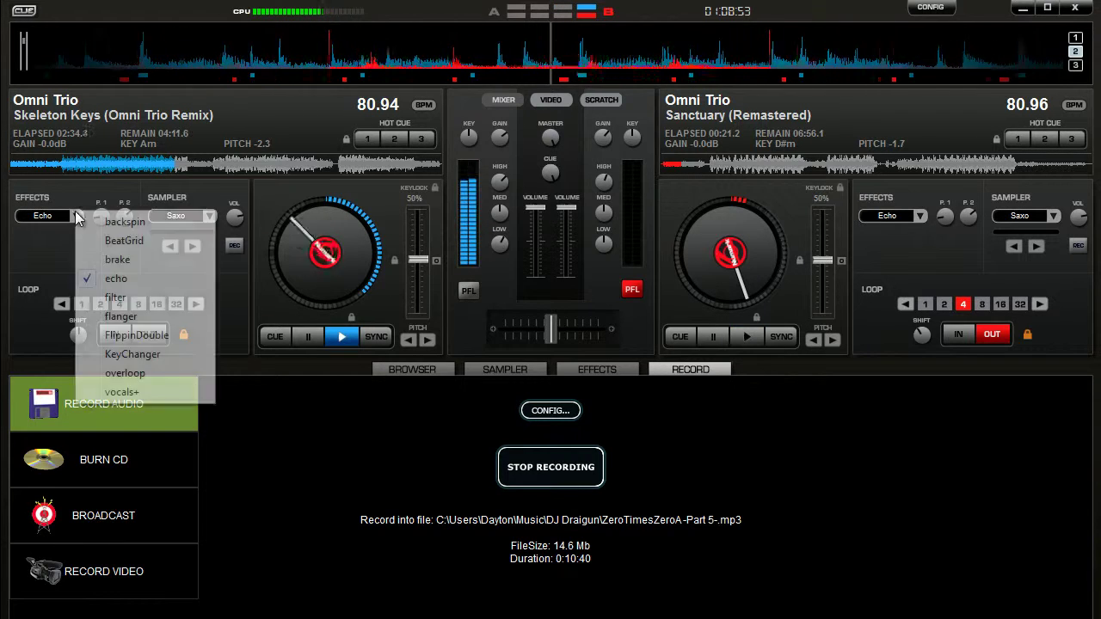
pyautogui.click(127, 259)
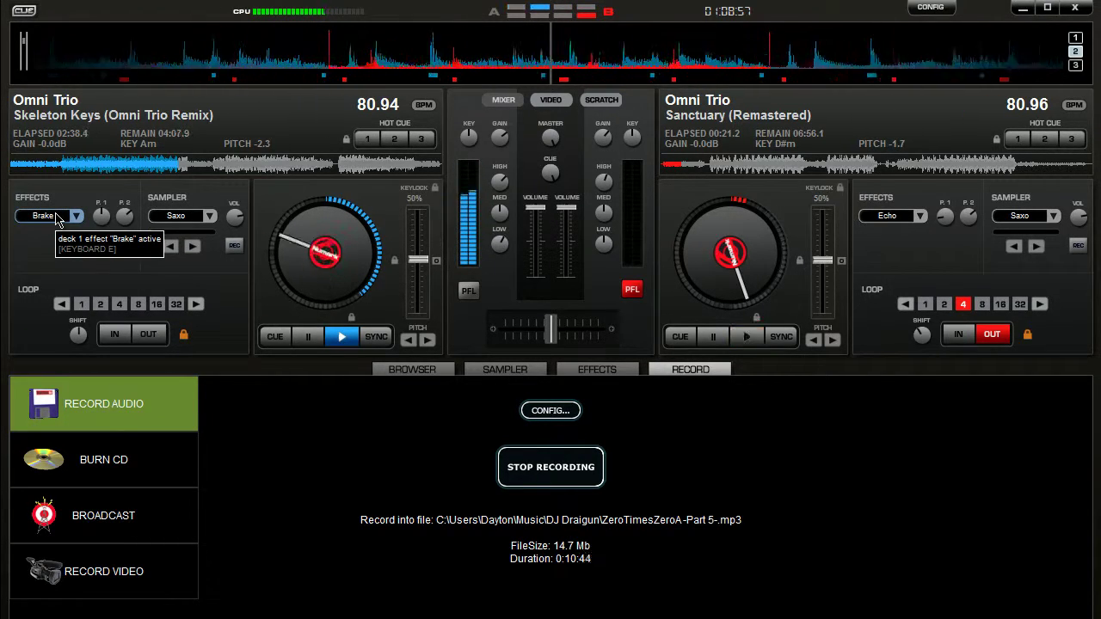
# Stop "Skeleton Keys (Omni Trio Remix)" on deck 1 and end the audio recording of the mix
pyautogui.press('space')
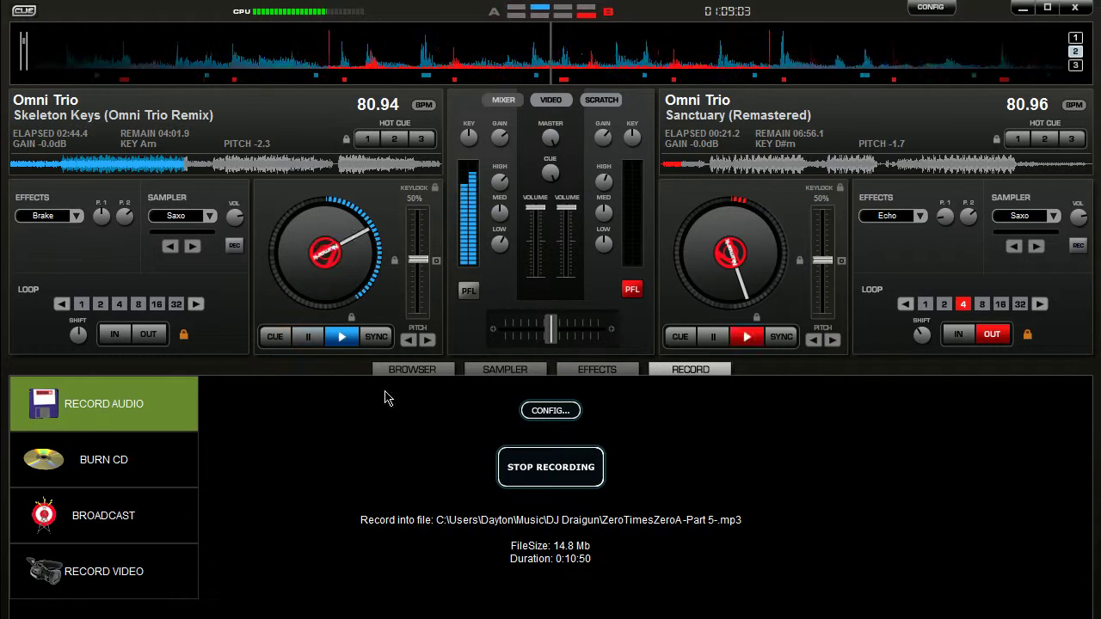
pyautogui.click(312, 342)
pyautogui.click(553, 467)
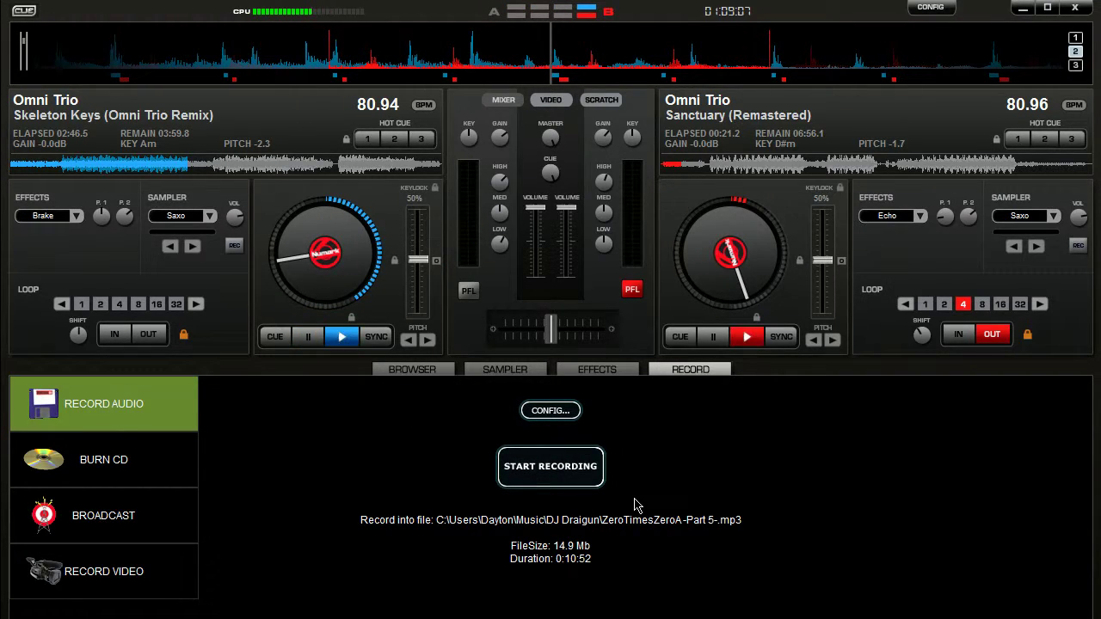